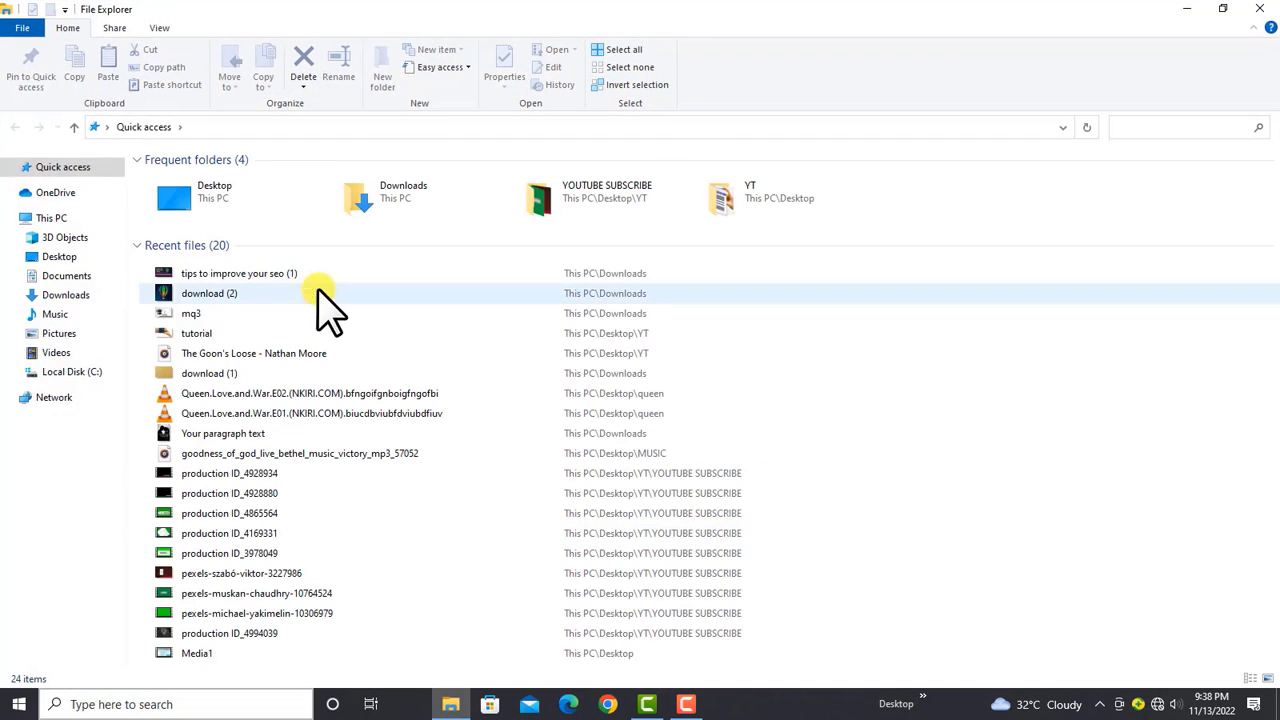
Open Disk Management through the computer's Manage option in This PC and maximize the window.
{"action": "left_click", "coordinate": [50, 245]}
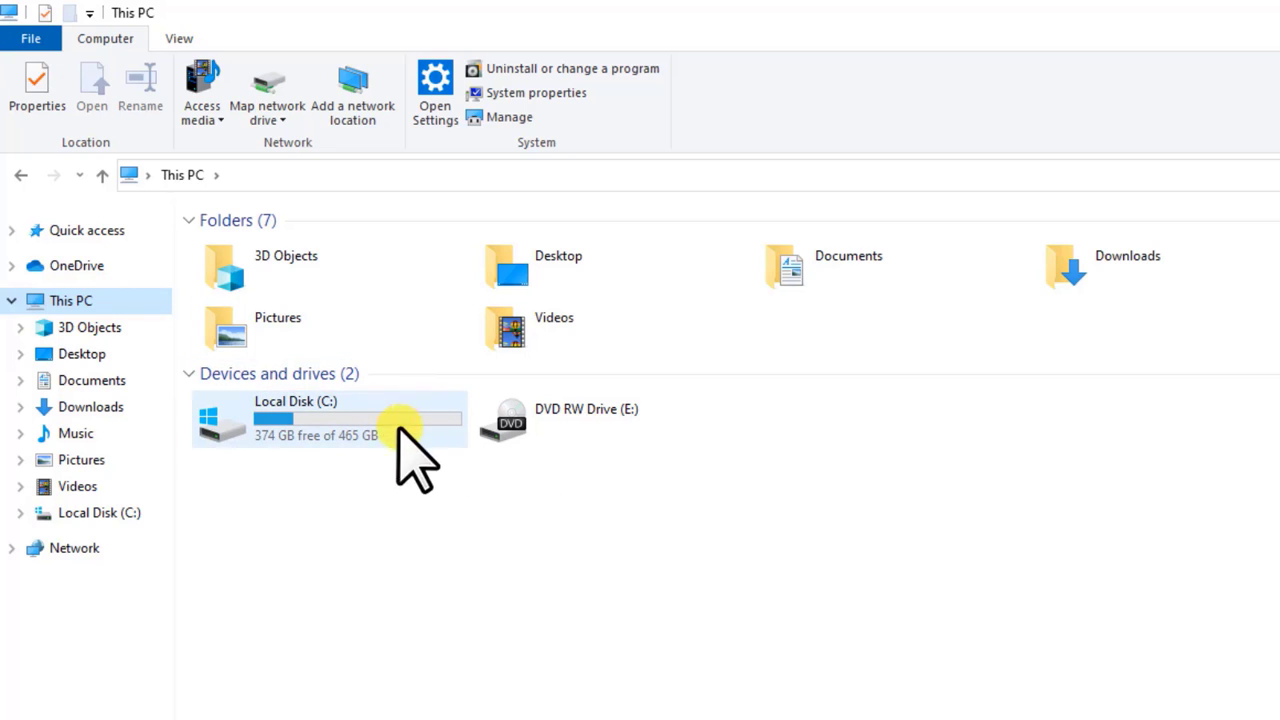
{"action": "left_click", "coordinate": [510, 118]}
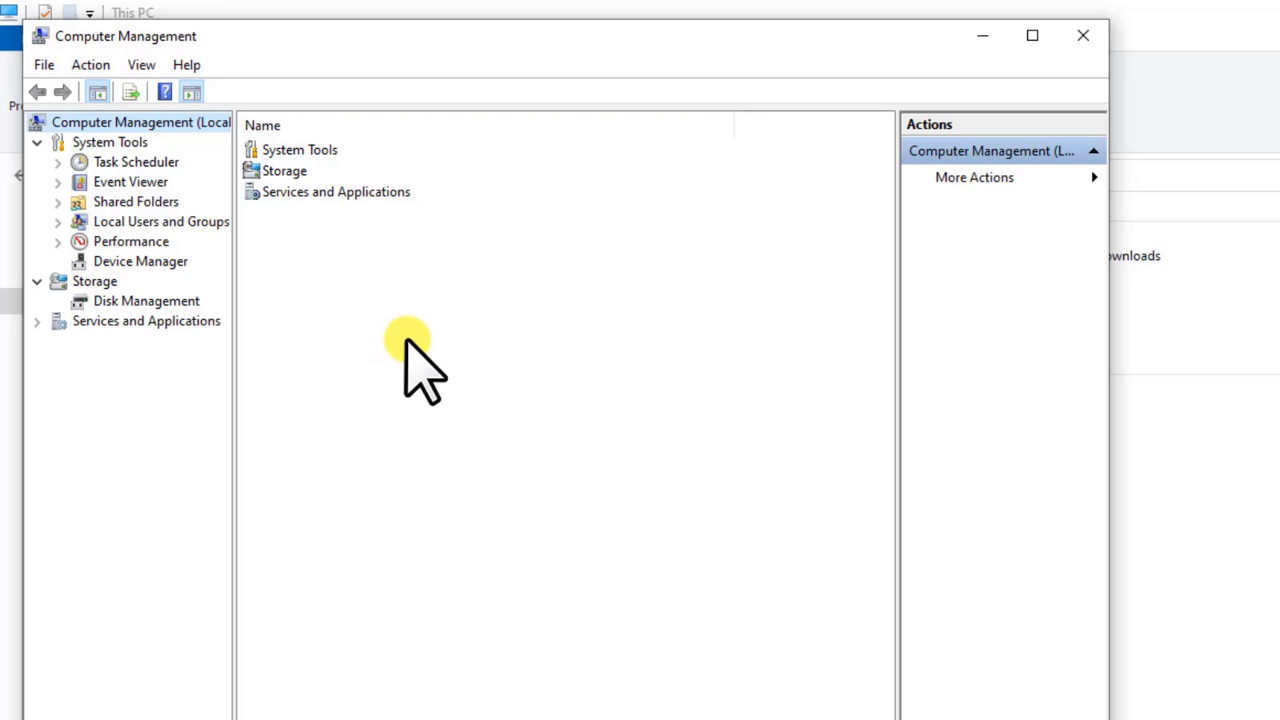
{"action": "left_click", "coordinate": [133, 300]}
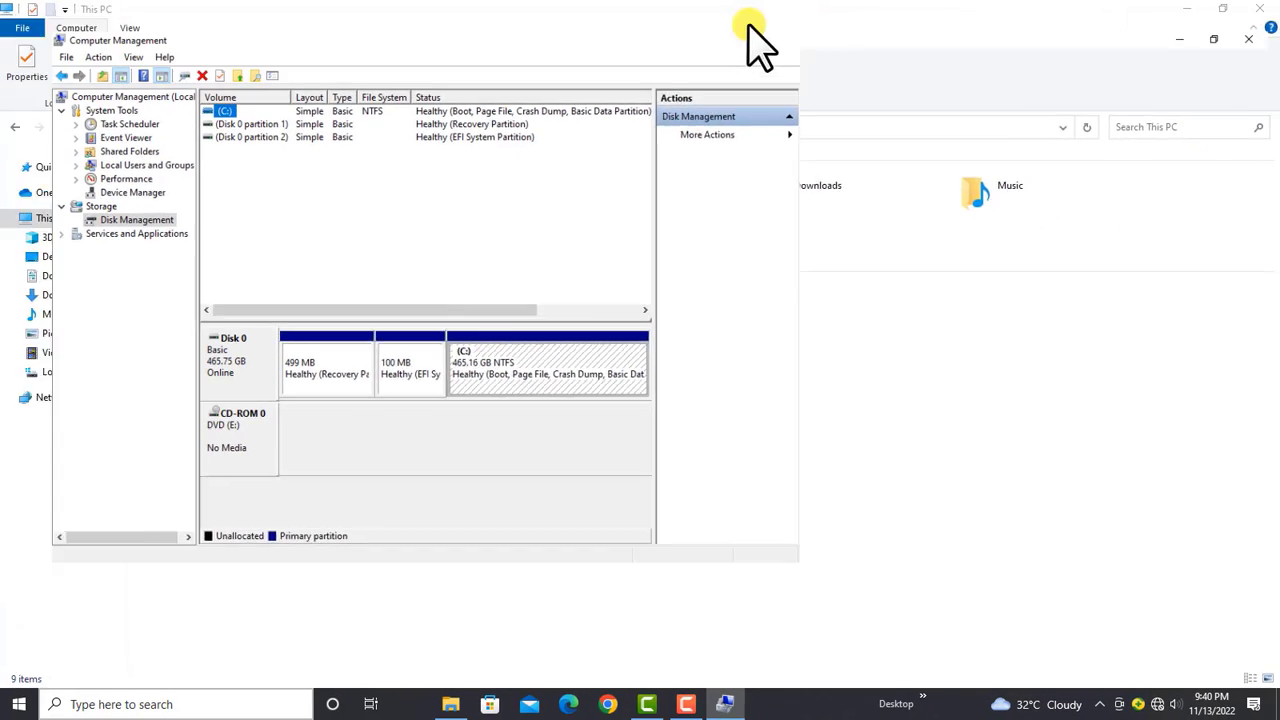
{"action": "left_click", "coordinate": [1032, 35]}
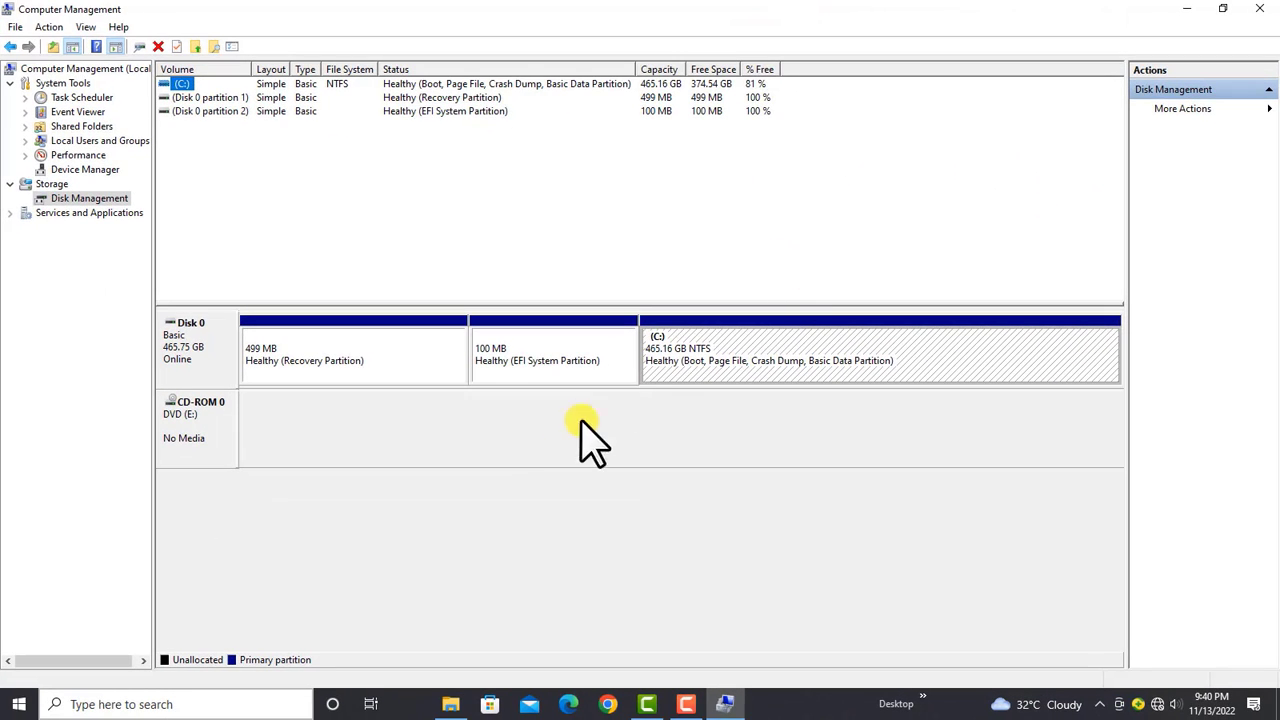
Examine the Recovery, EFI System and C: partitions on Disk 0, and close Computer Management and File Explorer.
{"action": "left_click", "coordinate": [355, 383]}
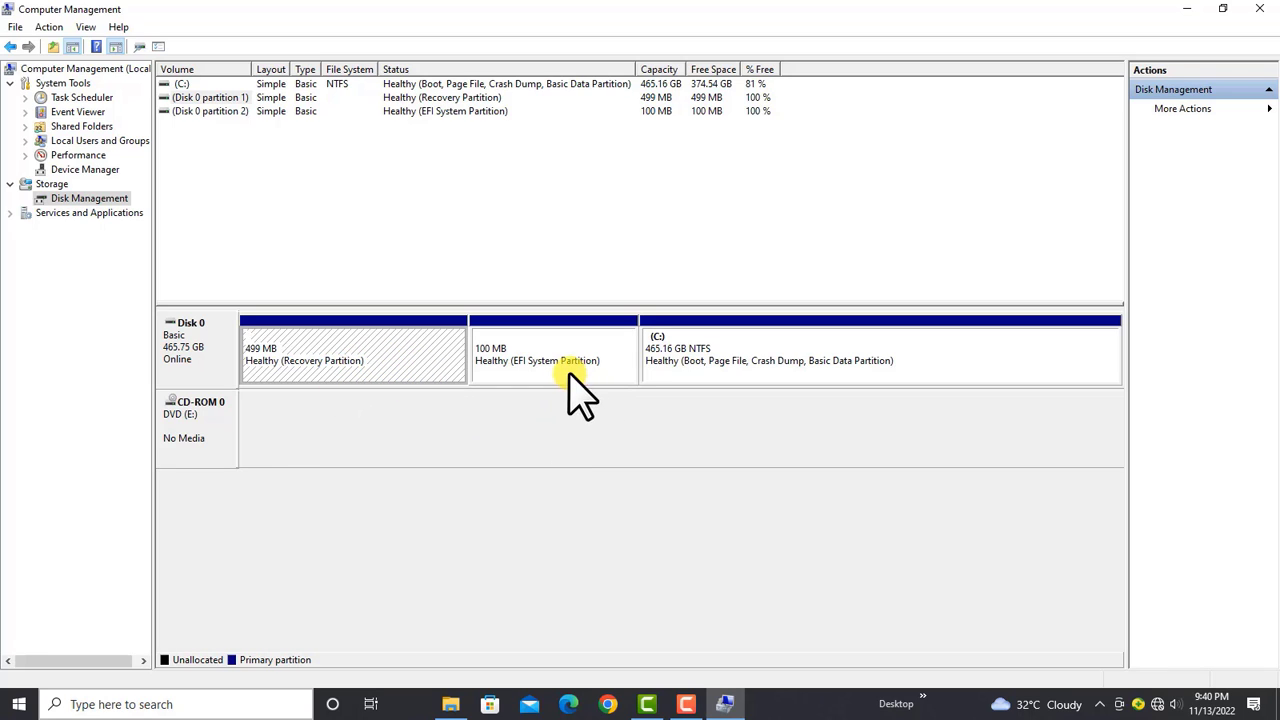
{"action": "left_click", "coordinate": [515, 366]}
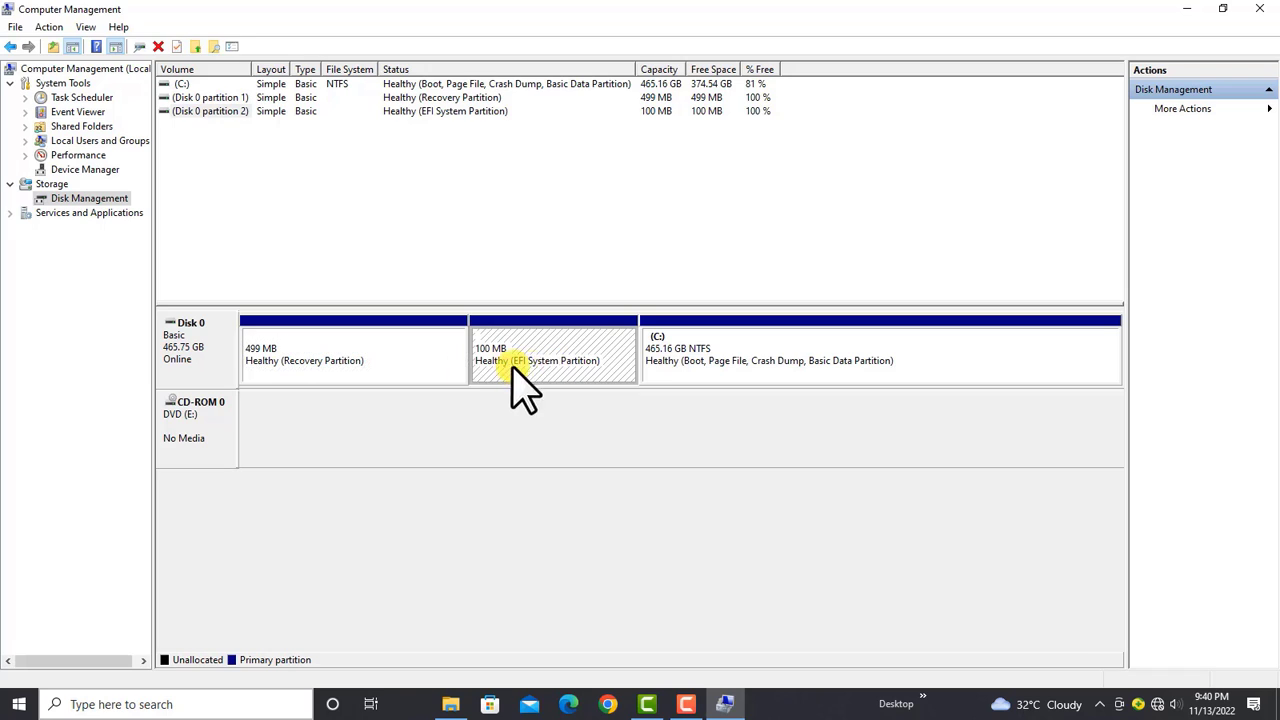
{"action": "left_click", "coordinate": [366, 362]}
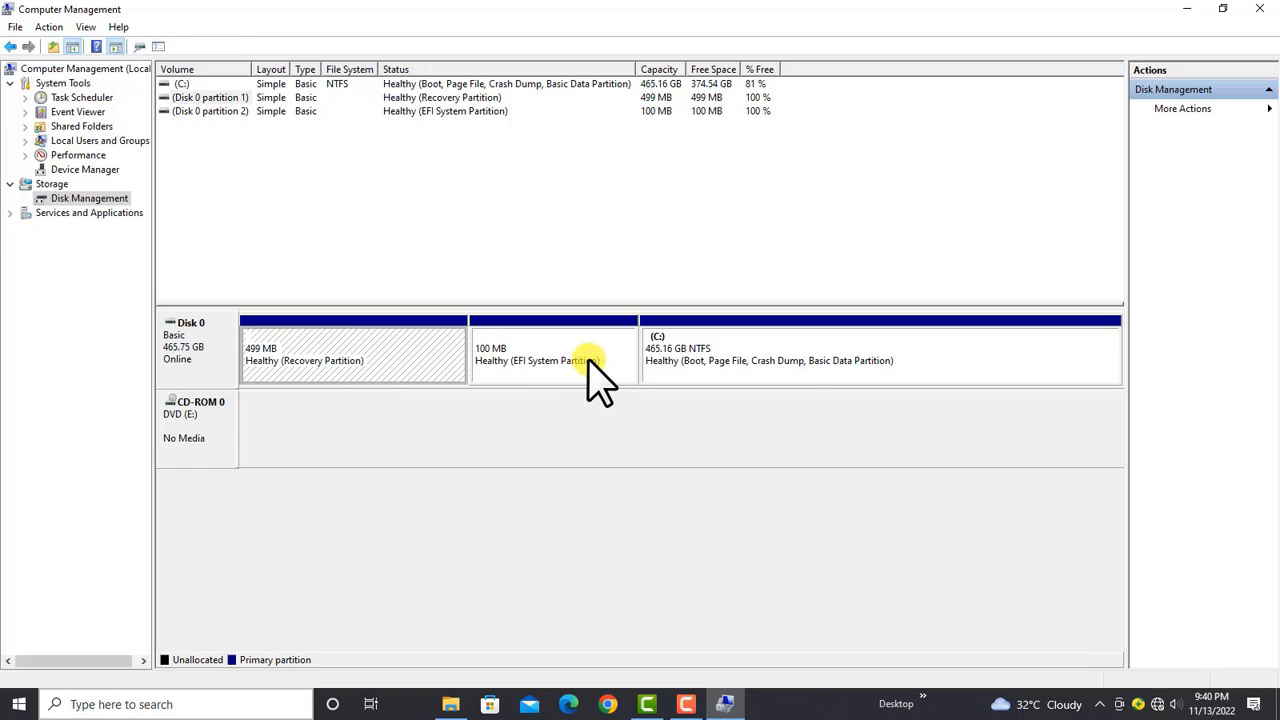
{"action": "left_click", "coordinate": [578, 360]}
{"action": "left_click", "coordinate": [798, 360]}
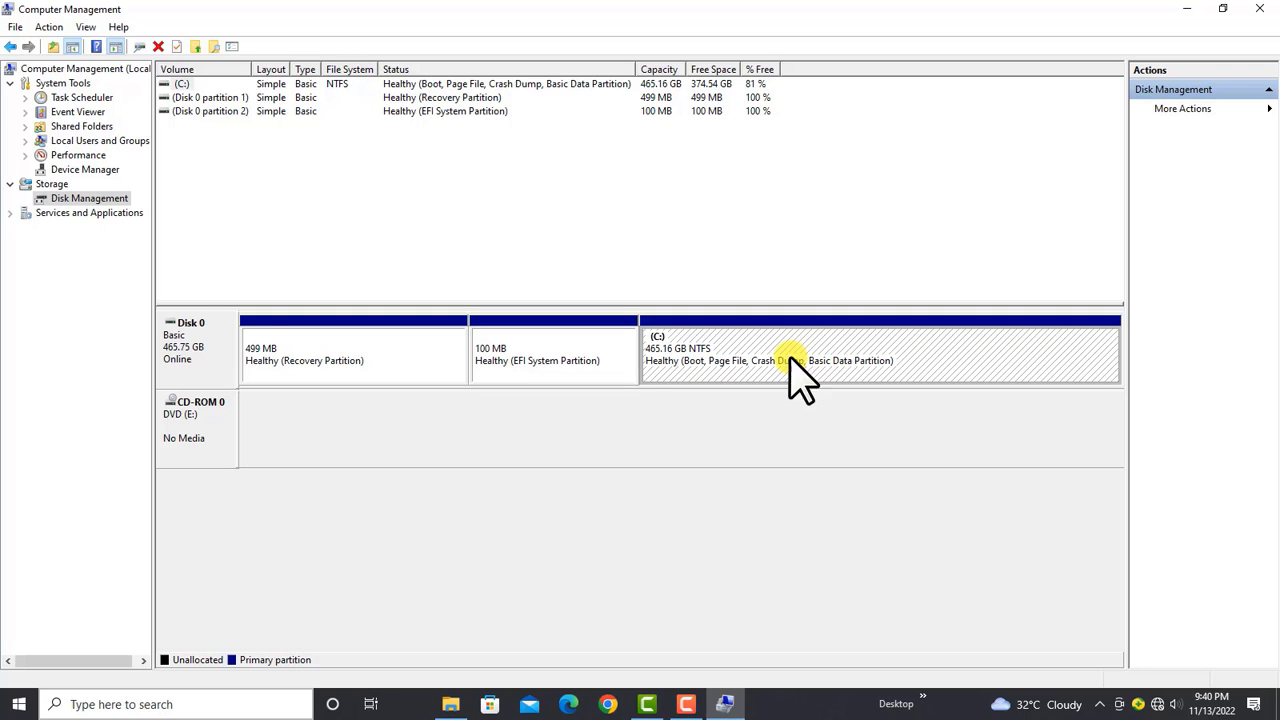
{"action": "left_click", "coordinate": [1266, 10]}
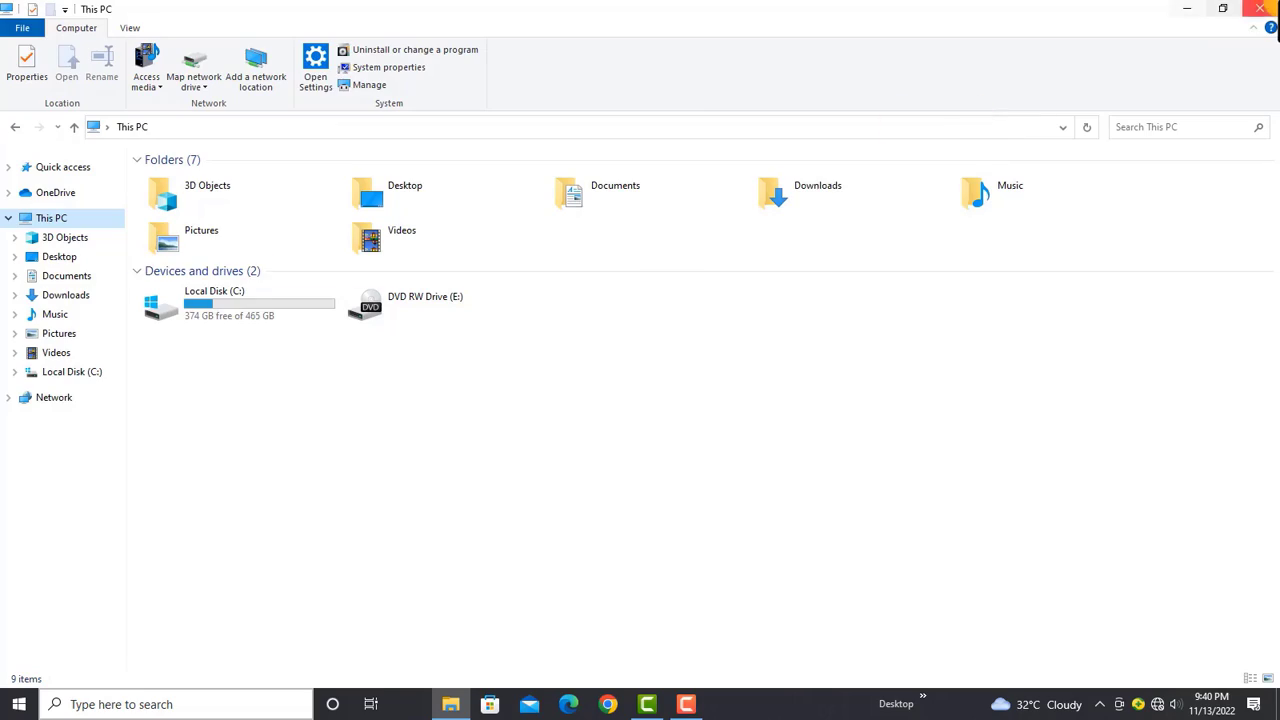
{"action": "left_click", "coordinate": [1262, 8]}
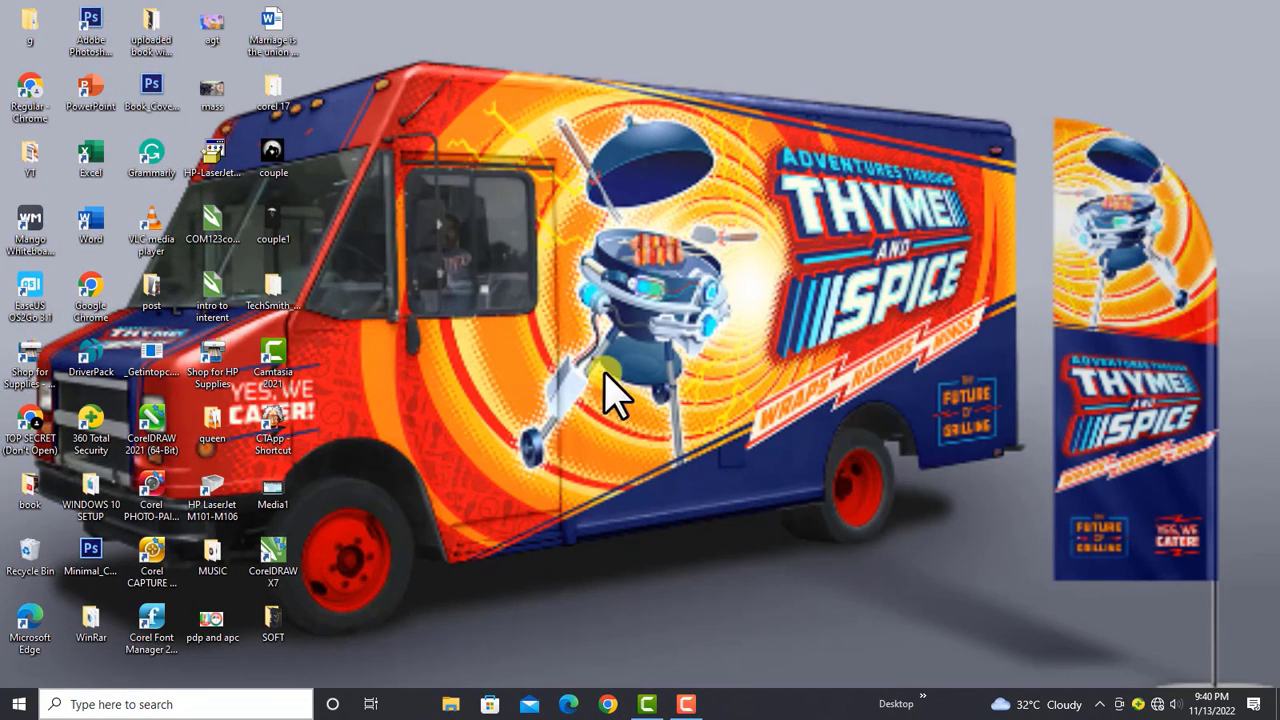
Search Windows for "partition", open "Create and format hard disk partitions" and maximize its window.
{"action": "left_click", "coordinate": [248, 700]}
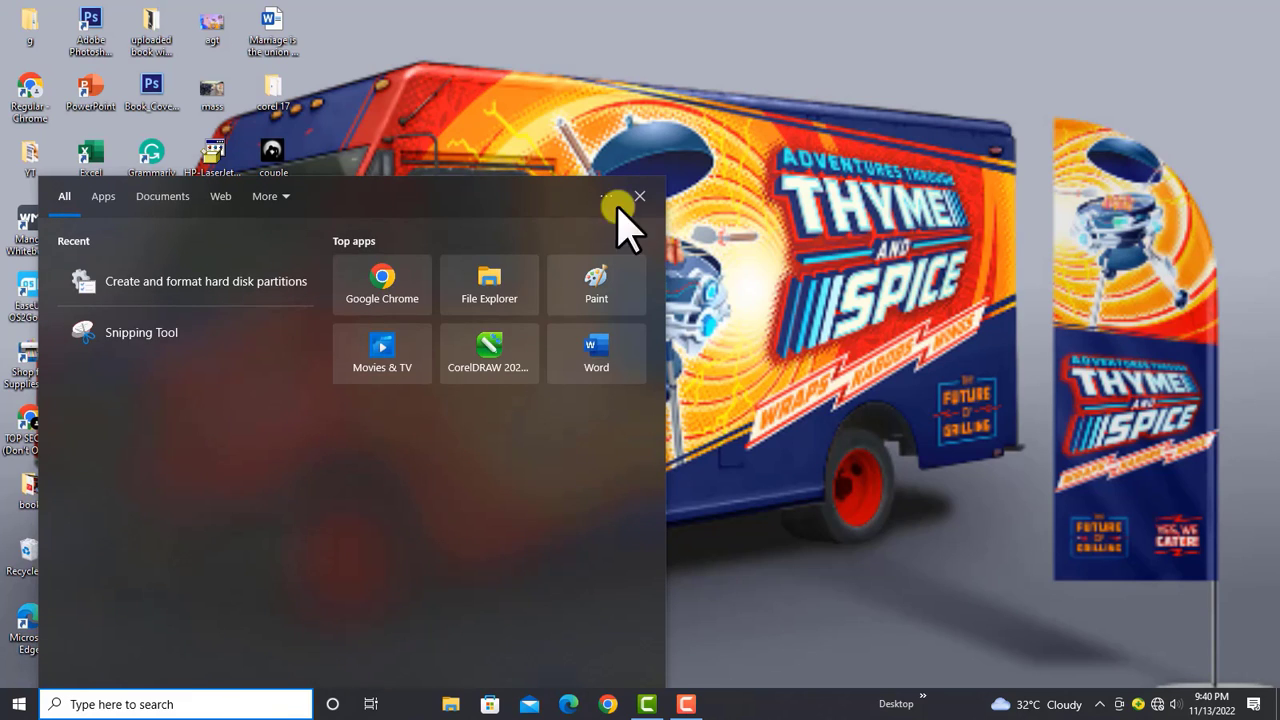
{"action": "left_click", "coordinate": [709, 166]}
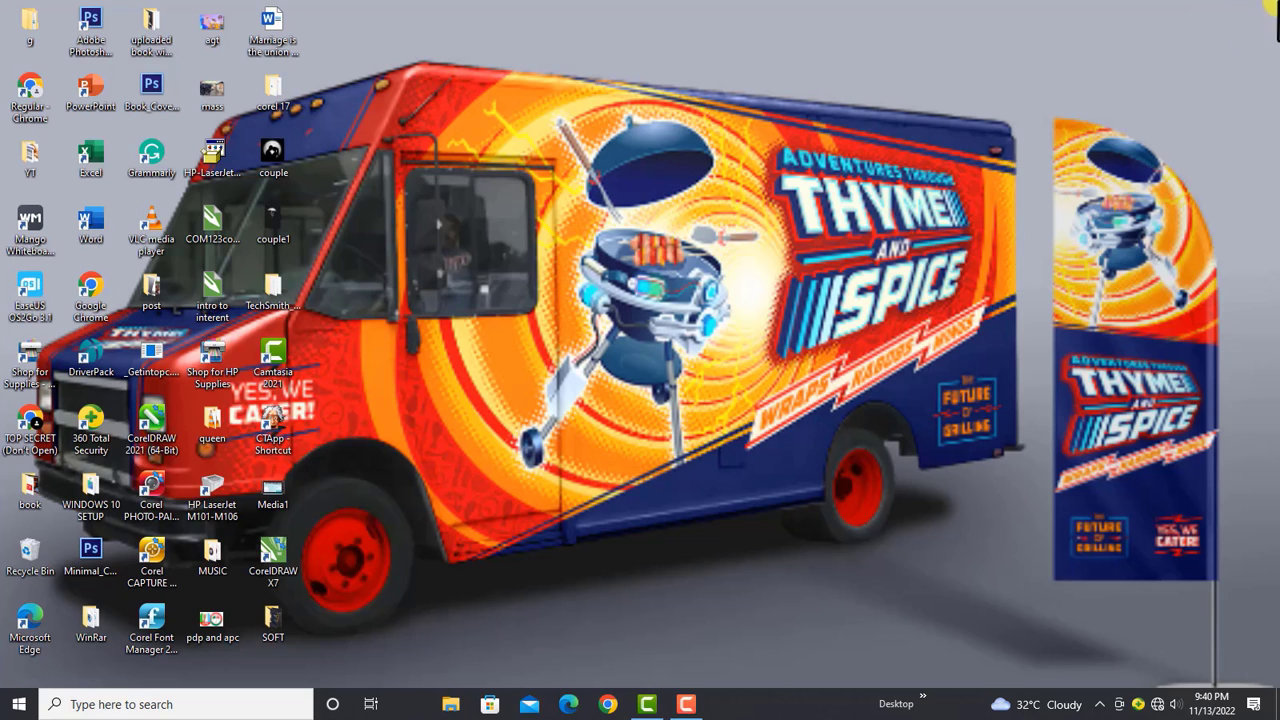
{"action": "left_click", "coordinate": [248, 704]}
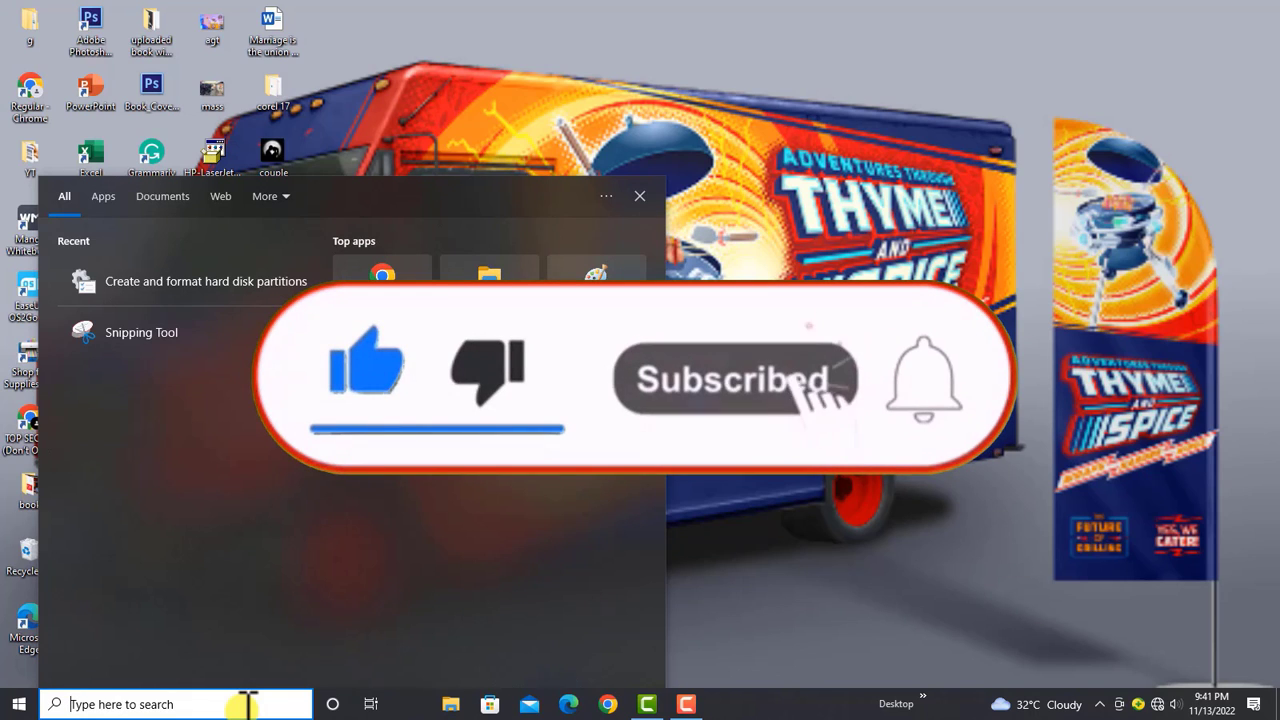
{"action": "type", "text": "p"}
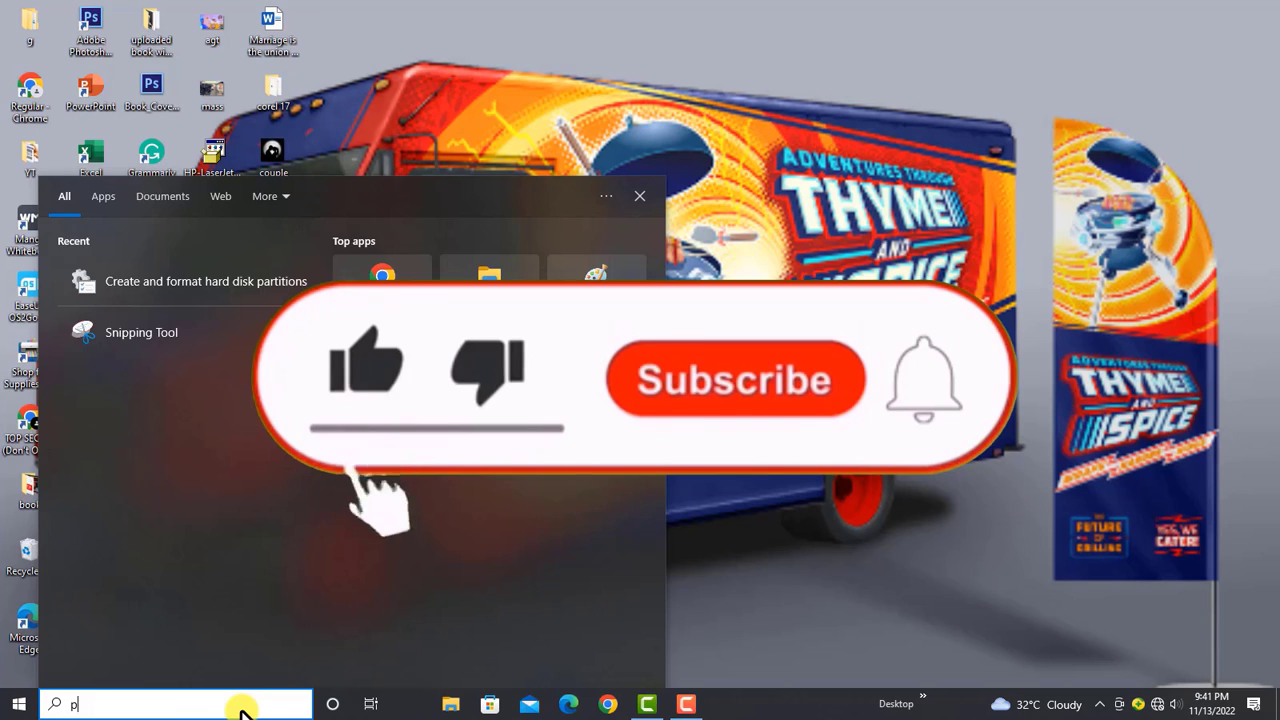
{"action": "type", "text": "artition"}
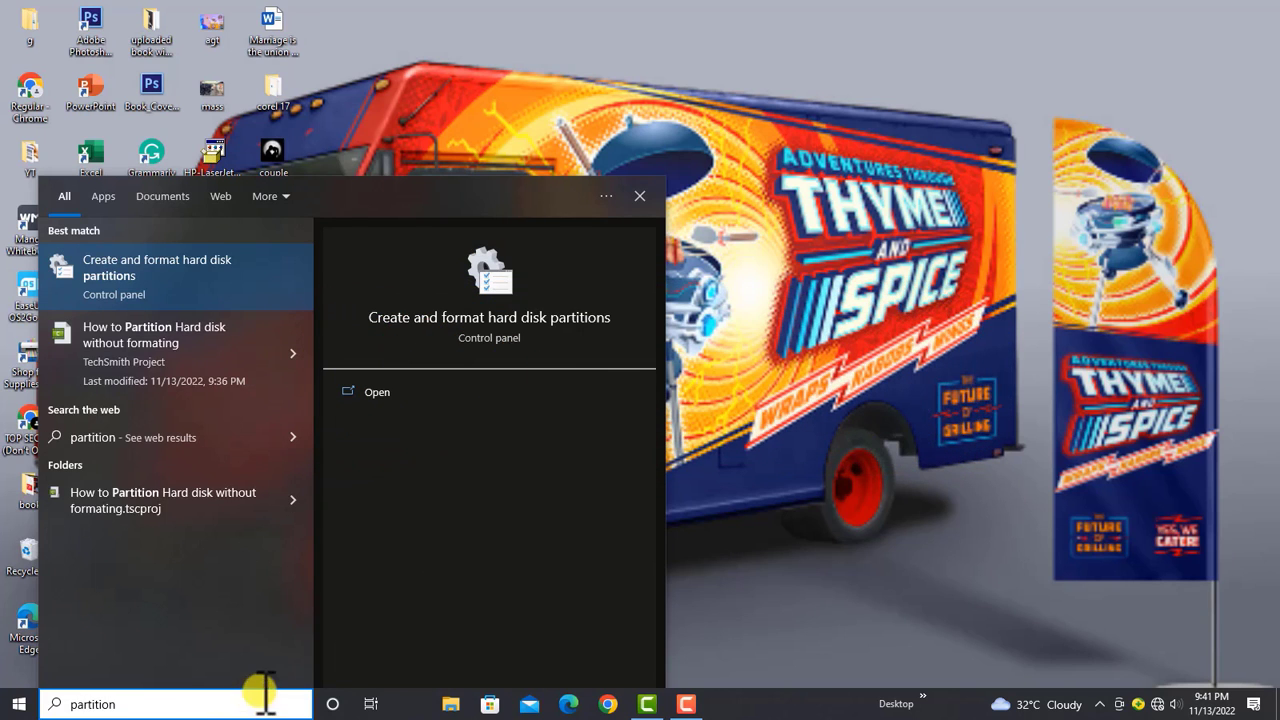
{"action": "left_click", "coordinate": [135, 285]}
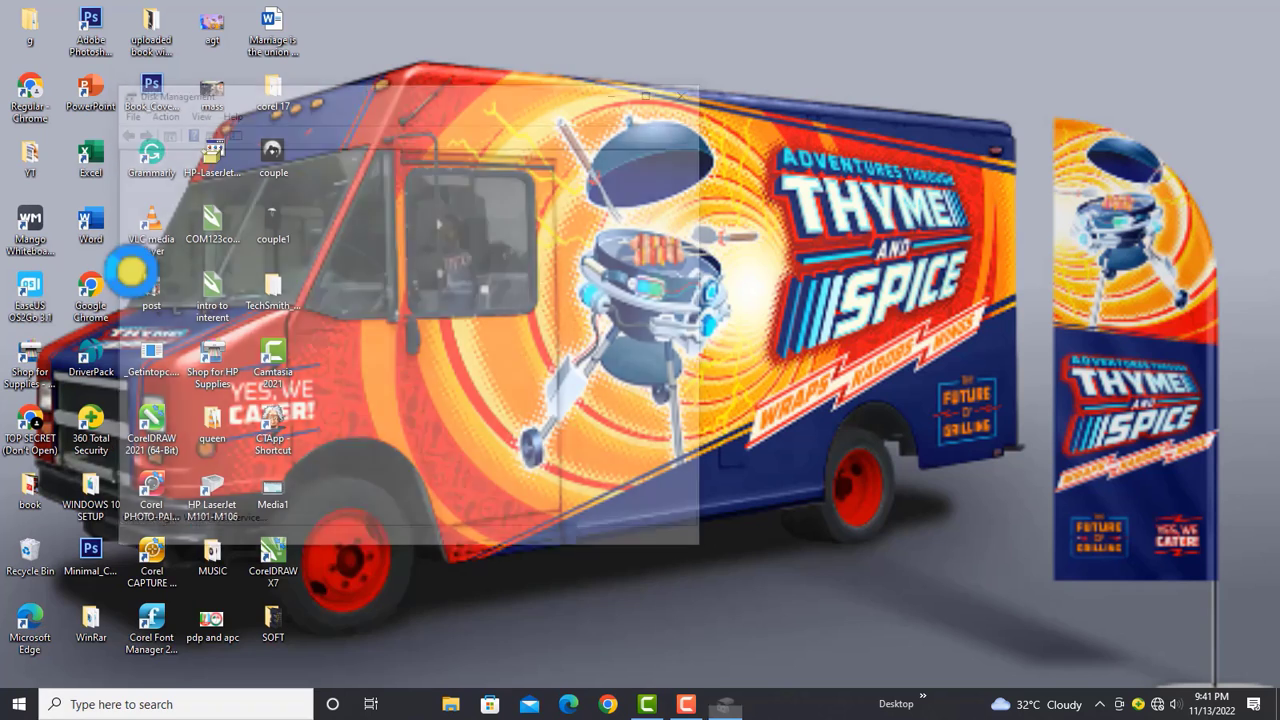
{"action": "left_click", "coordinate": [655, 90]}
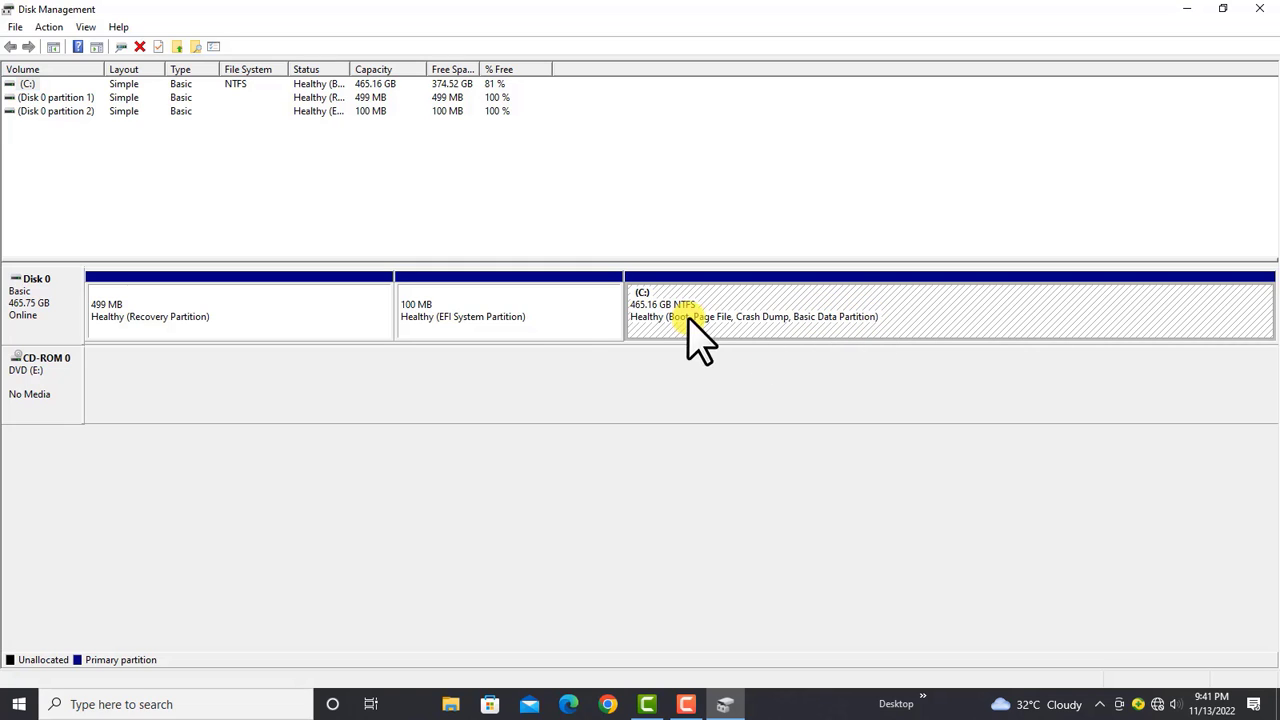
Shrink the C: volume on Disk 0 by 283158 MB.
{"action": "left_click", "coordinate": [600, 312]}
{"action": "left_click", "coordinate": [790, 306]}
{"action": "right_click", "coordinate": [795, 305]}
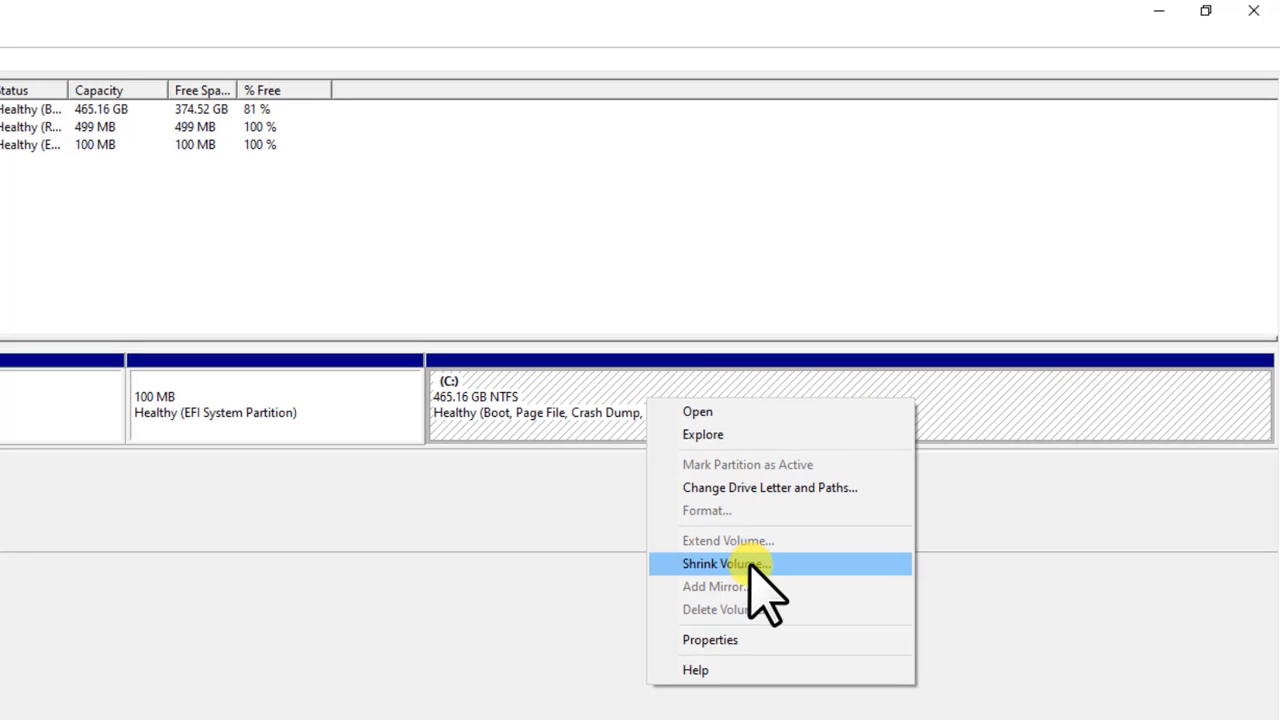
{"action": "left_click", "coordinate": [757, 565]}
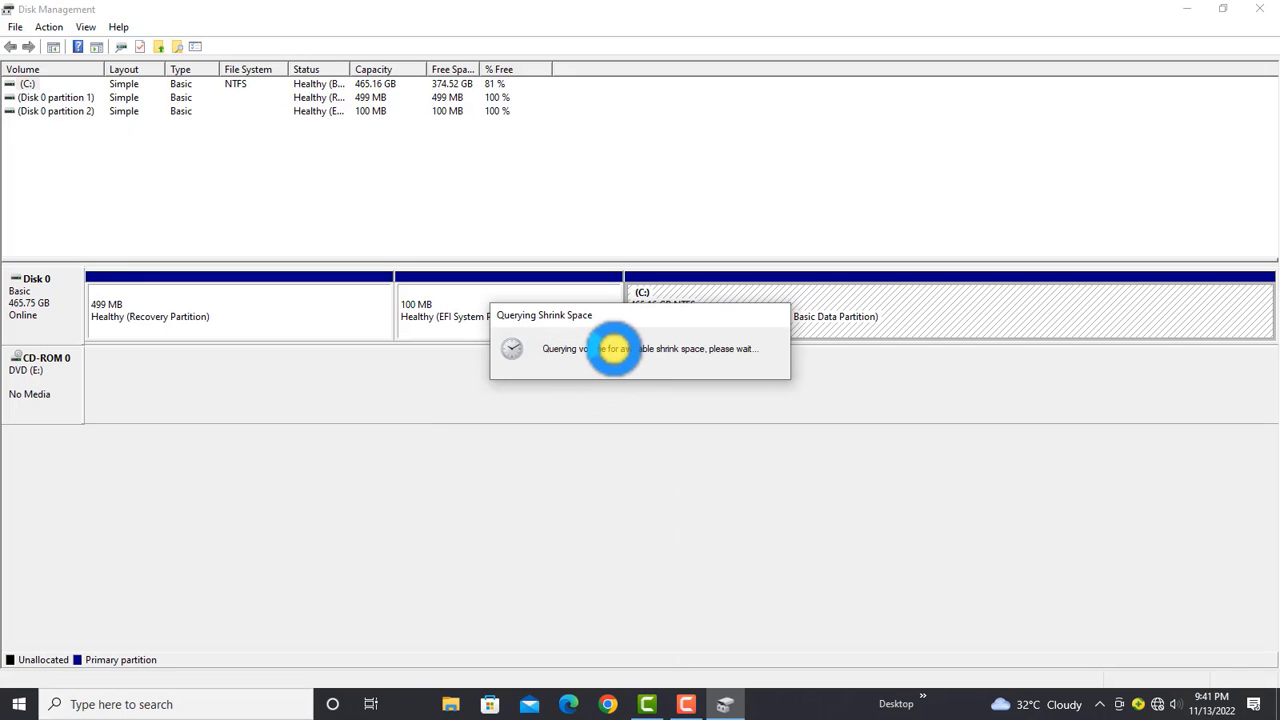
{"action": "left_click_drag", "start_coordinate": [691, 232], "coordinate": [571, 100]}
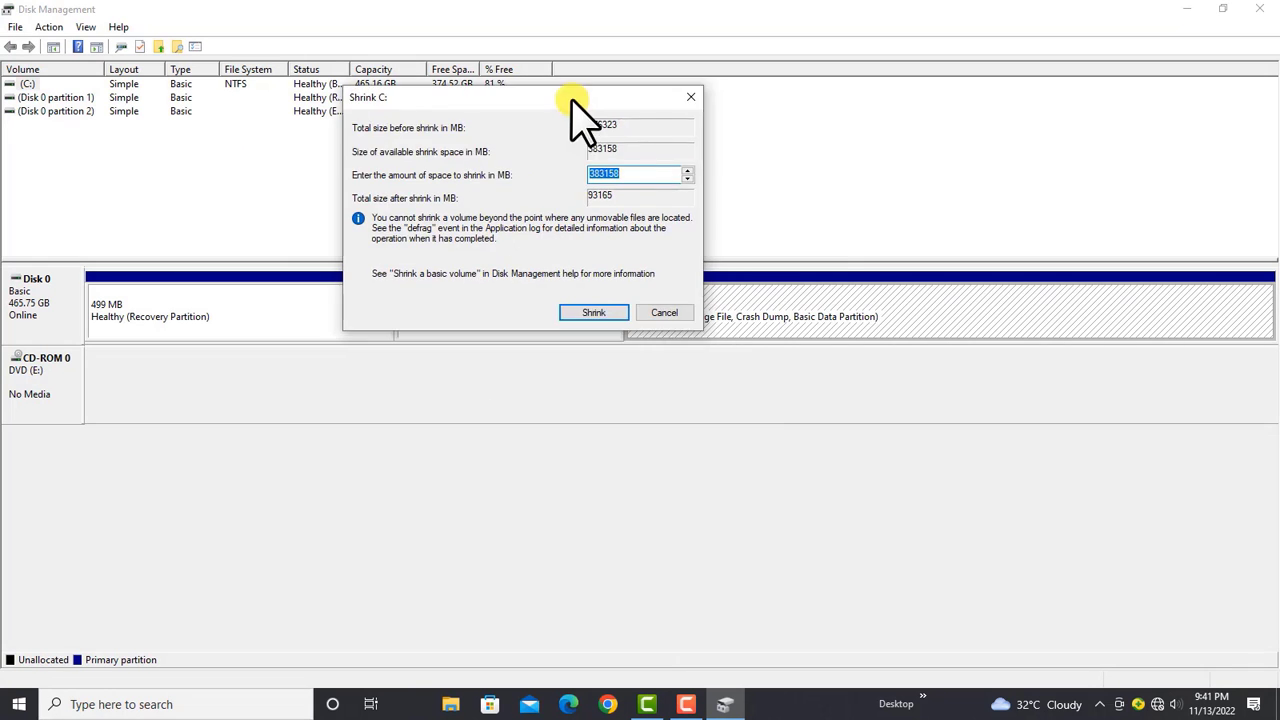
{"action": "left_click", "coordinate": [648, 178]}
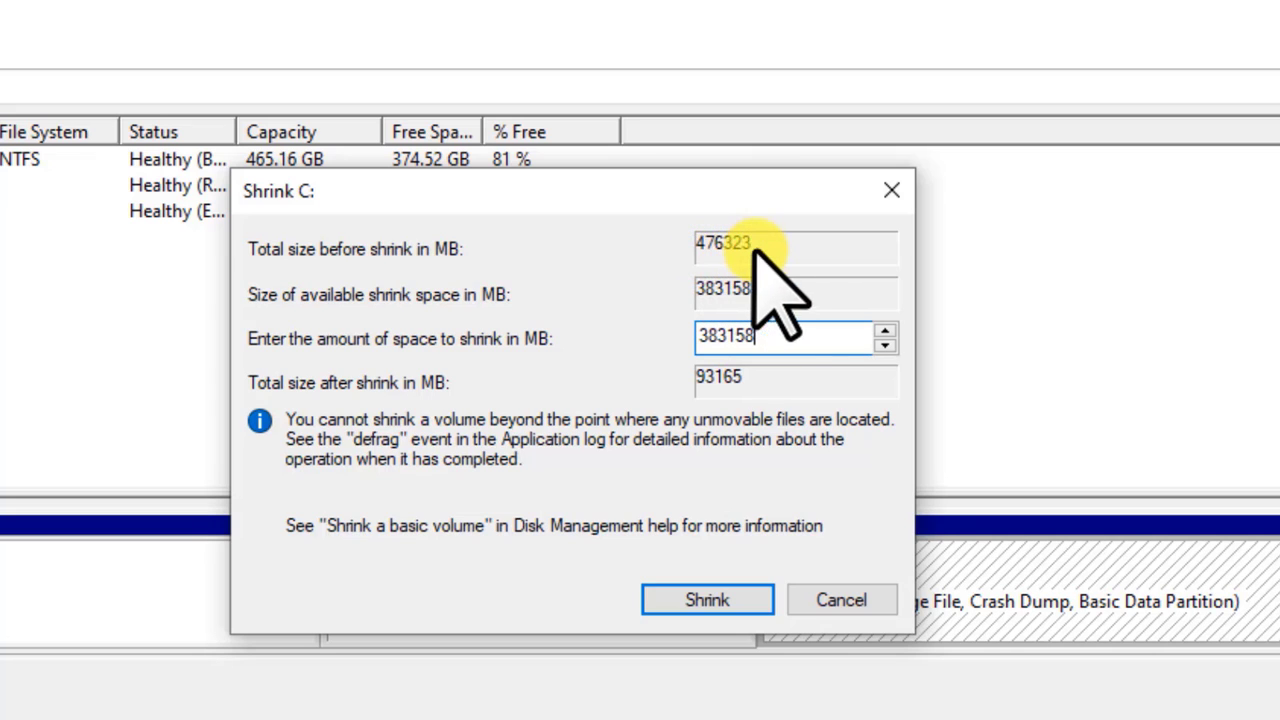
{"action": "left_click_drag", "start_coordinate": [694, 190], "coordinate": [870, 719]}
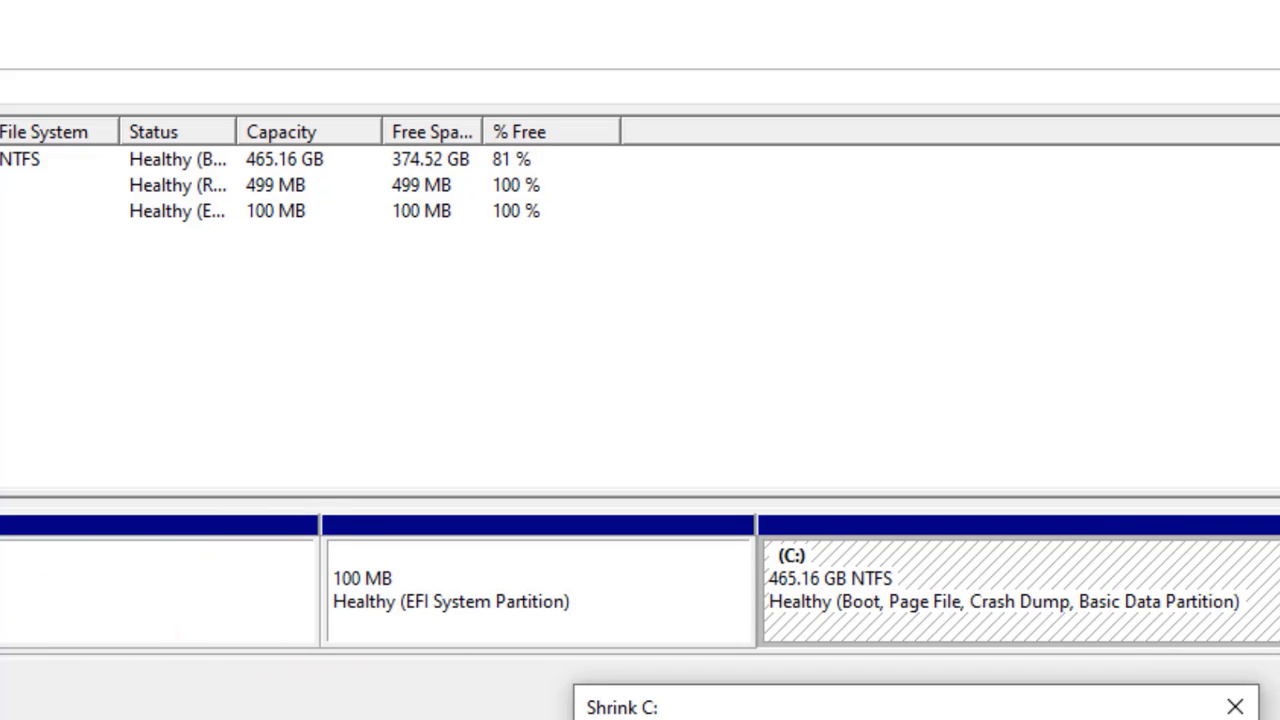
{"action": "left_click_drag", "start_coordinate": [945, 707], "coordinate": [711, 119]}
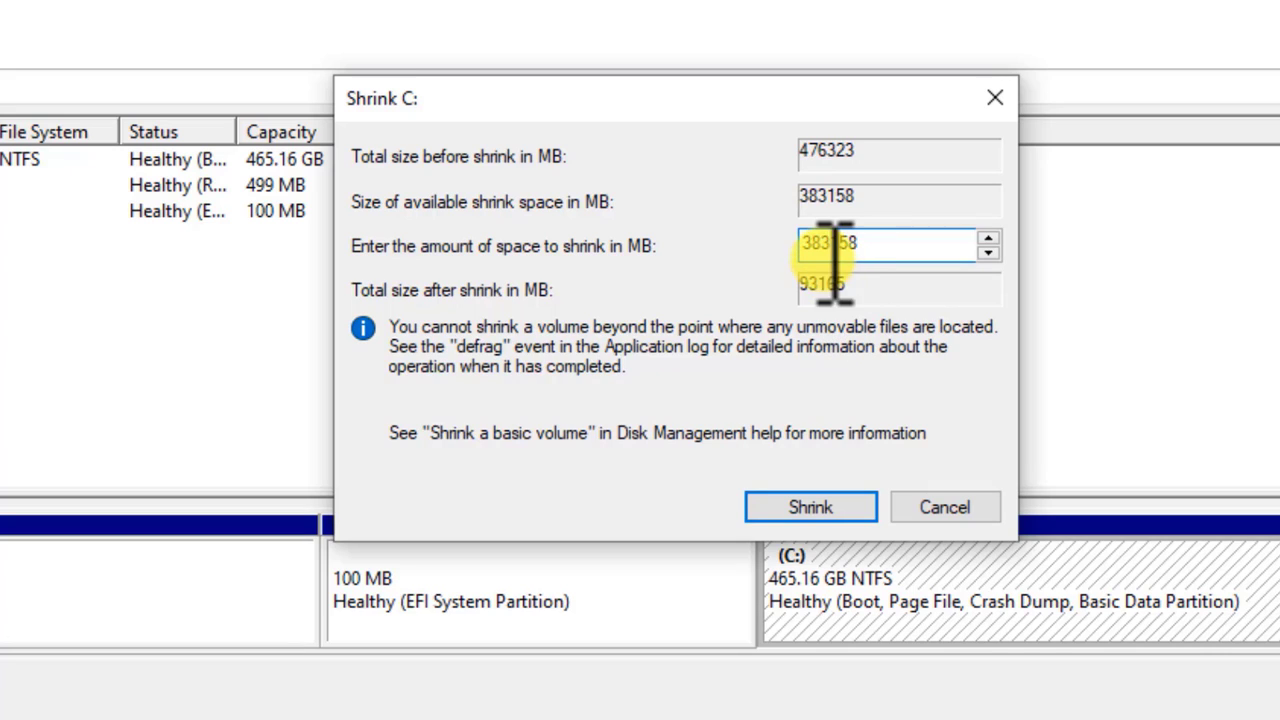
{"action": "left_click_drag", "start_coordinate": [824, 250], "coordinate": [703, 260]}
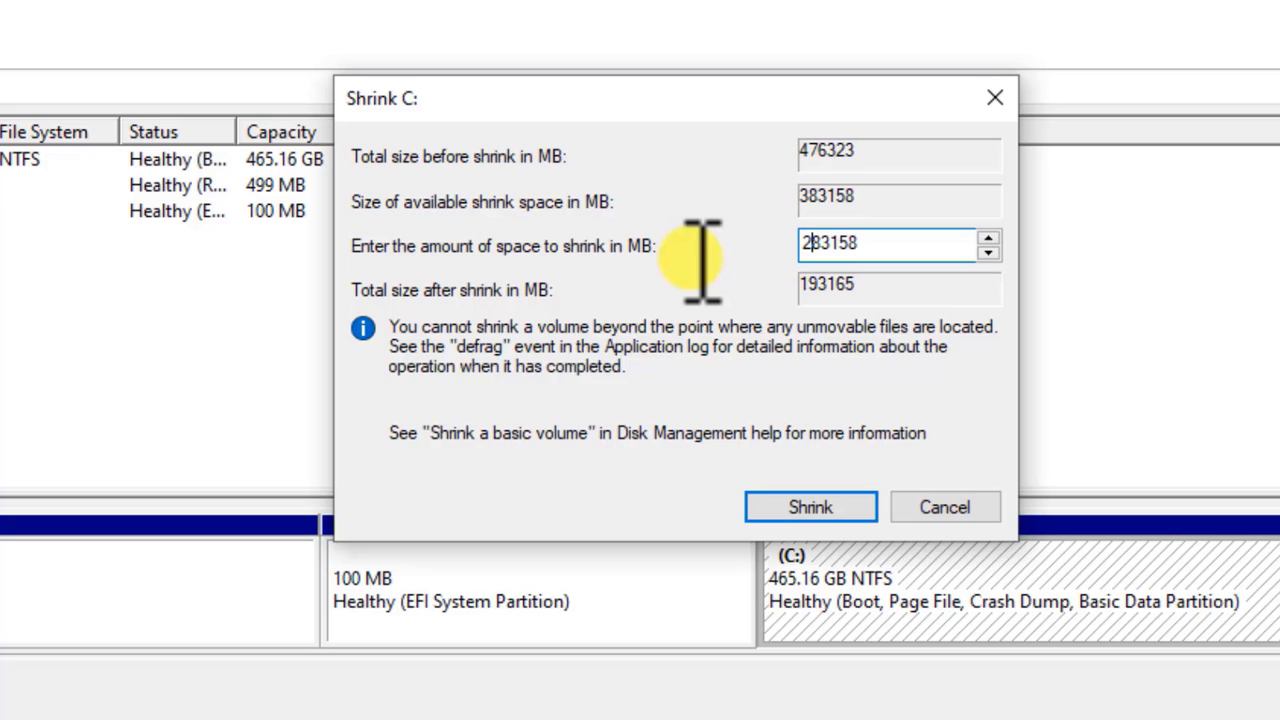
{"action": "left_click", "coordinate": [840, 505]}
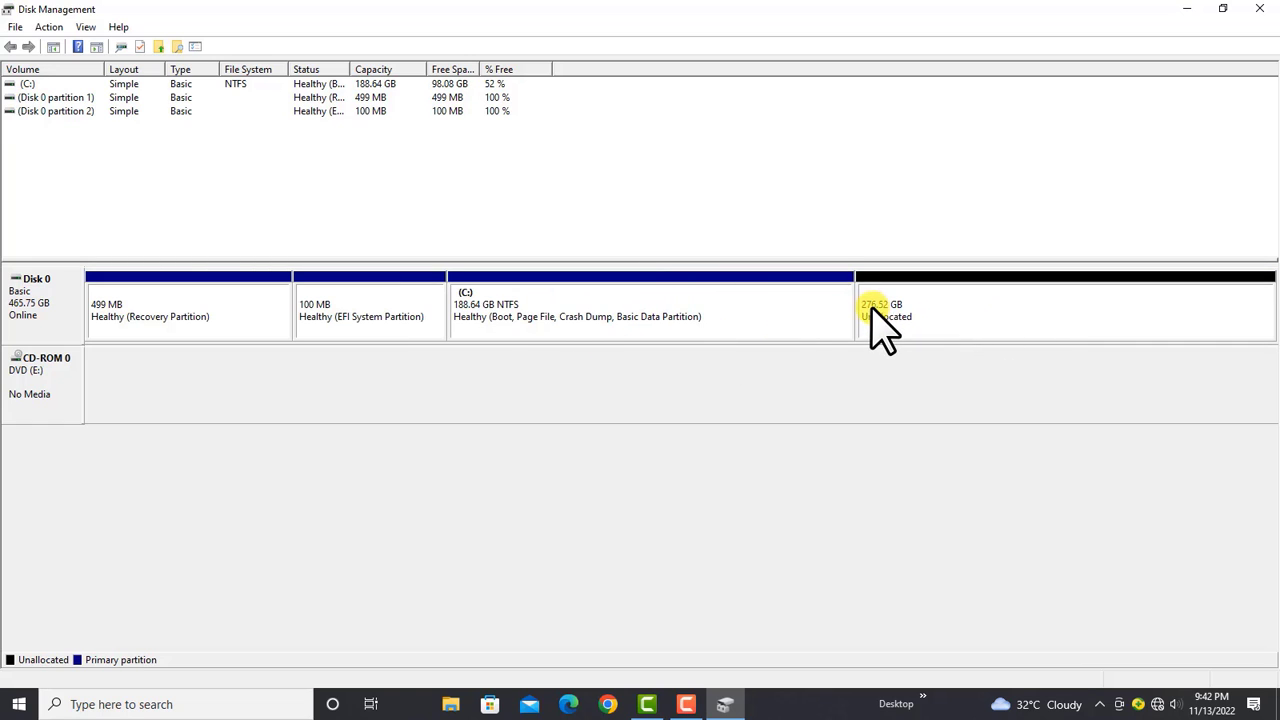
Inspect the unallocated space and the C: partition on Disk 0, and check the C: drive's size in This PC.
{"action": "left_click", "coordinate": [985, 318]}
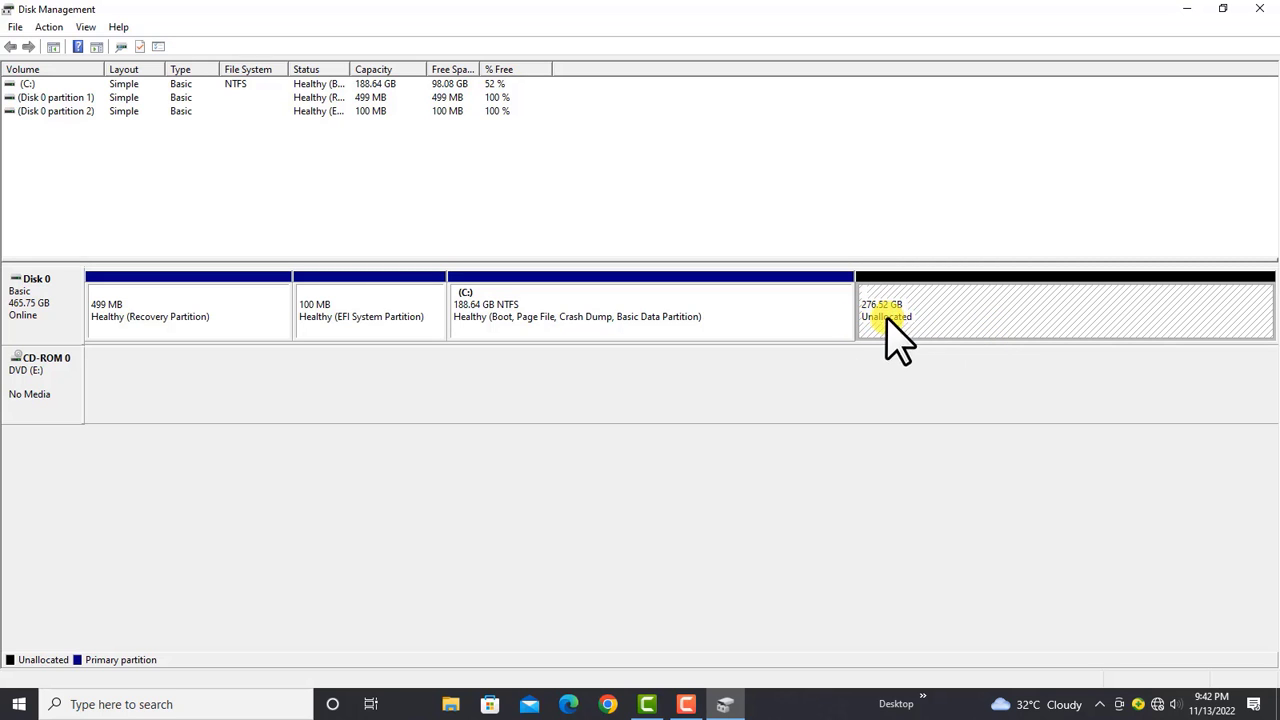
{"action": "left_click", "coordinate": [650, 317]}
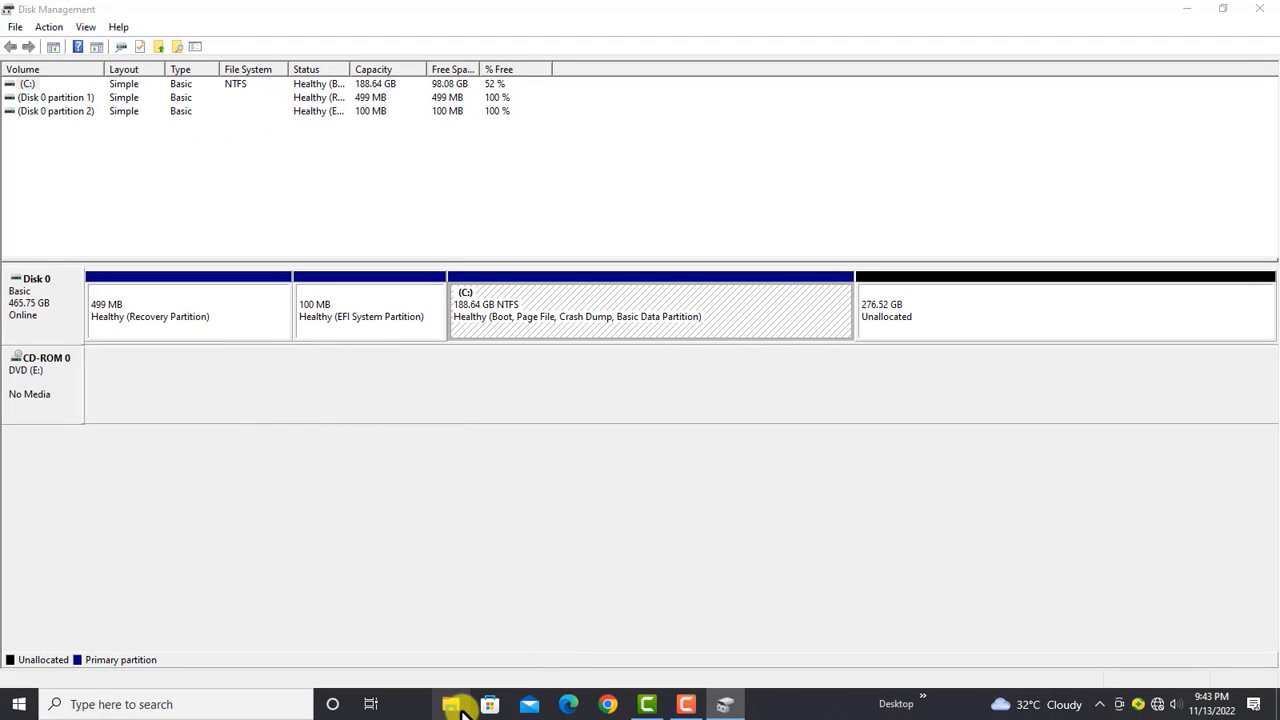
{"action": "left_click", "coordinate": [458, 706]}
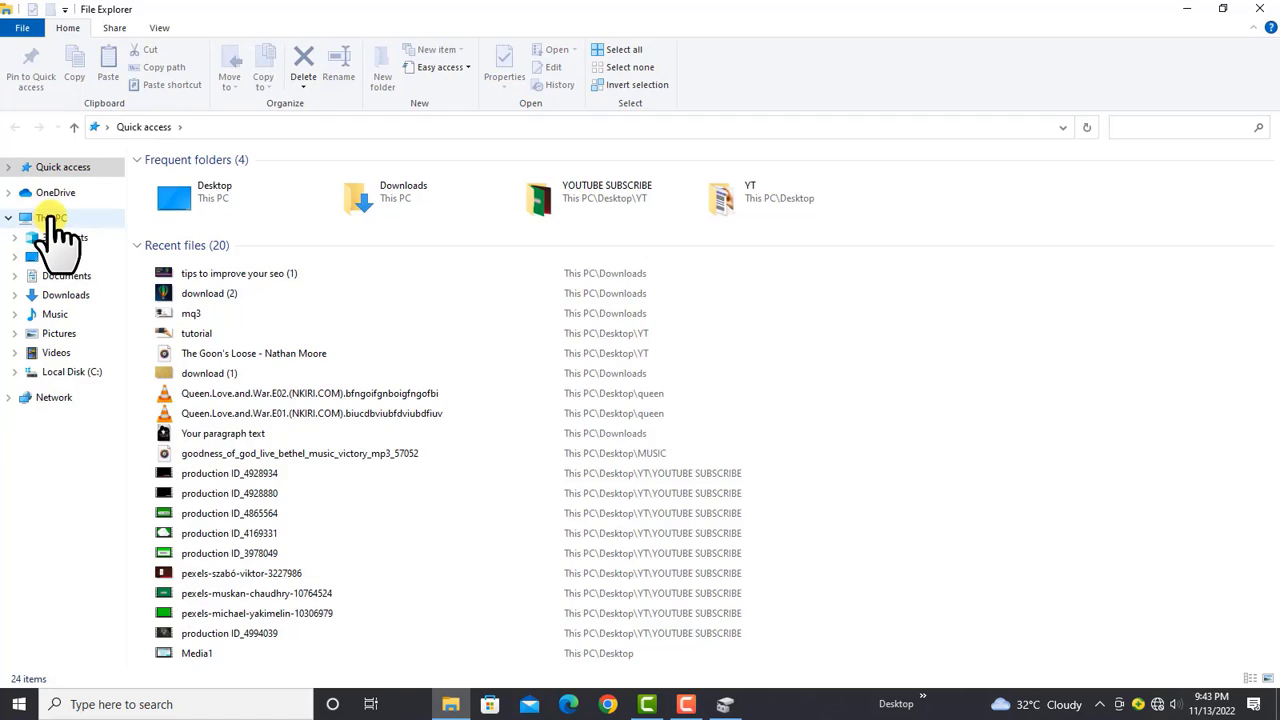
{"action": "left_click", "coordinate": [52, 219]}
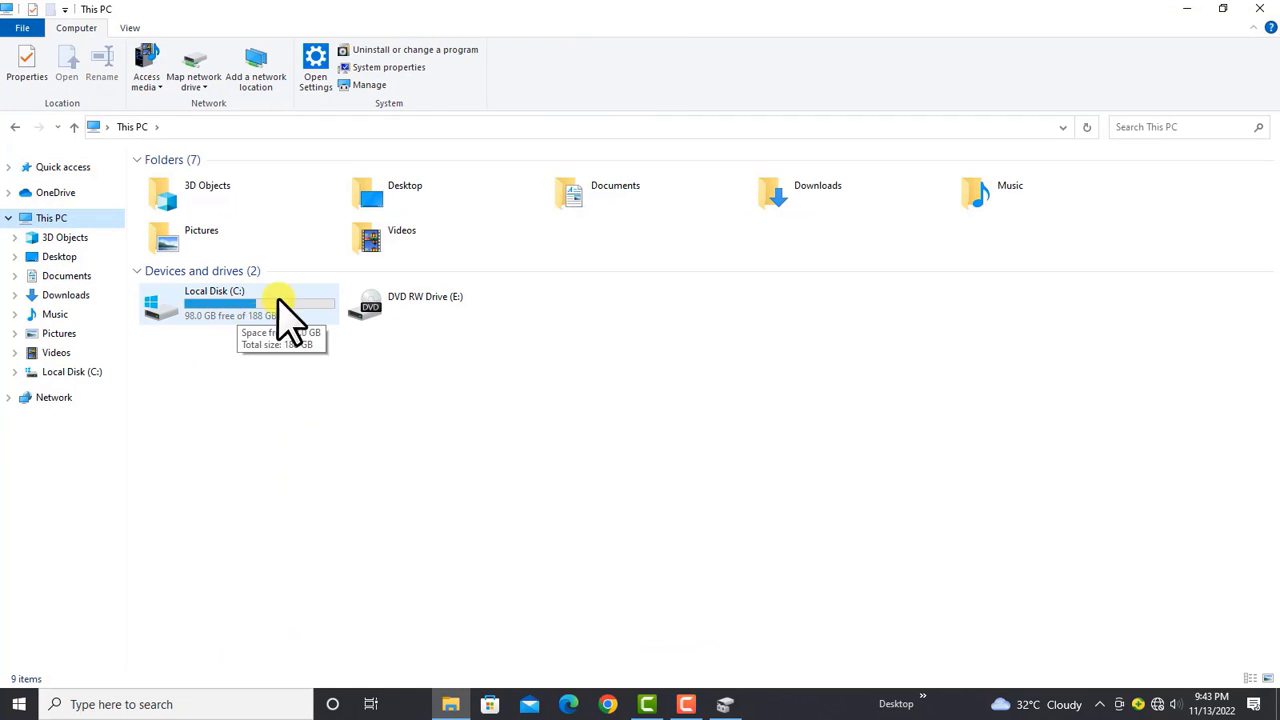
{"action": "left_click", "coordinate": [1260, 7]}
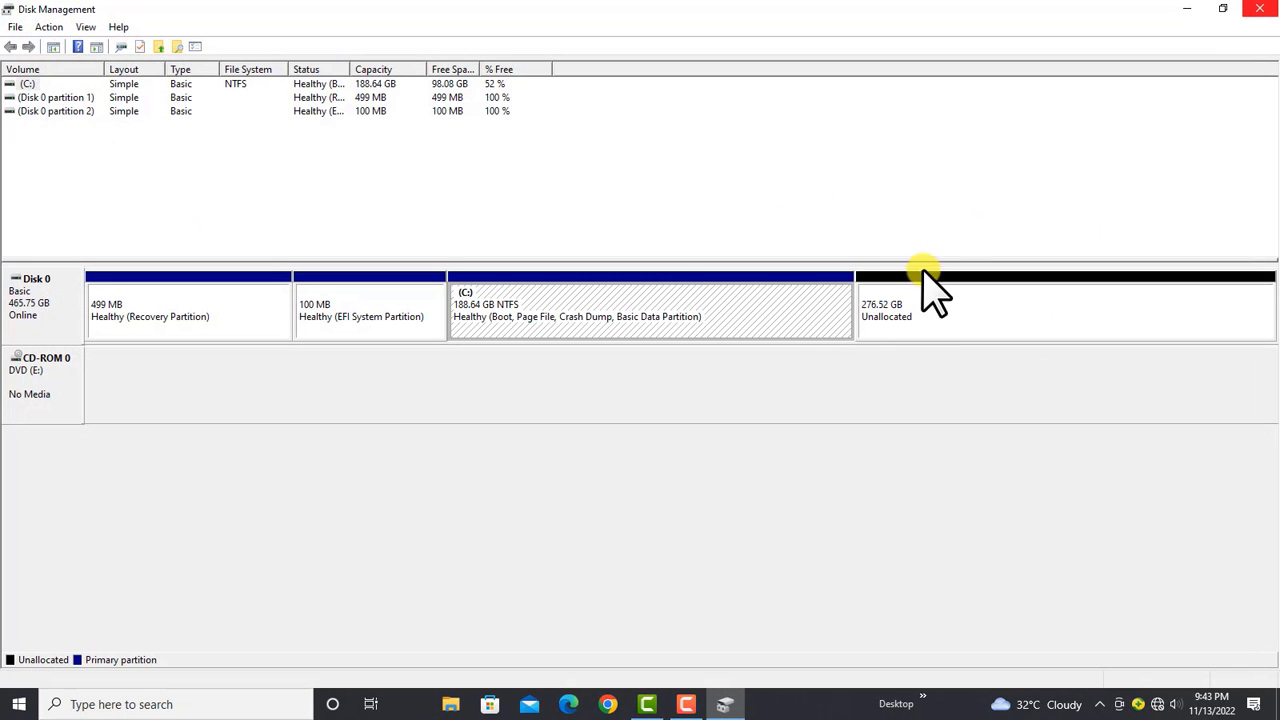
Create a 283158 MB simple volume in Disk 0's unallocated space, with drive letter D, NTFS quick format and the label "Back Up".
{"action": "left_click", "coordinate": [951, 322]}
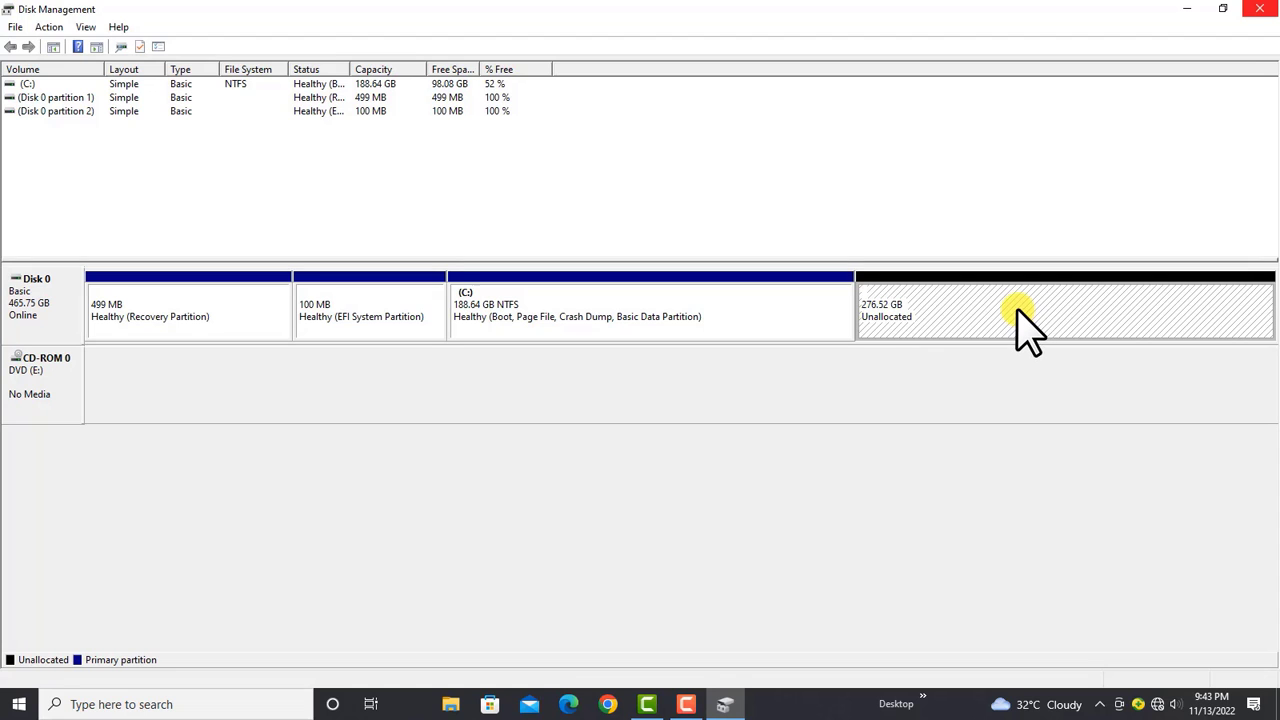
{"action": "right_click", "coordinate": [1017, 307]}
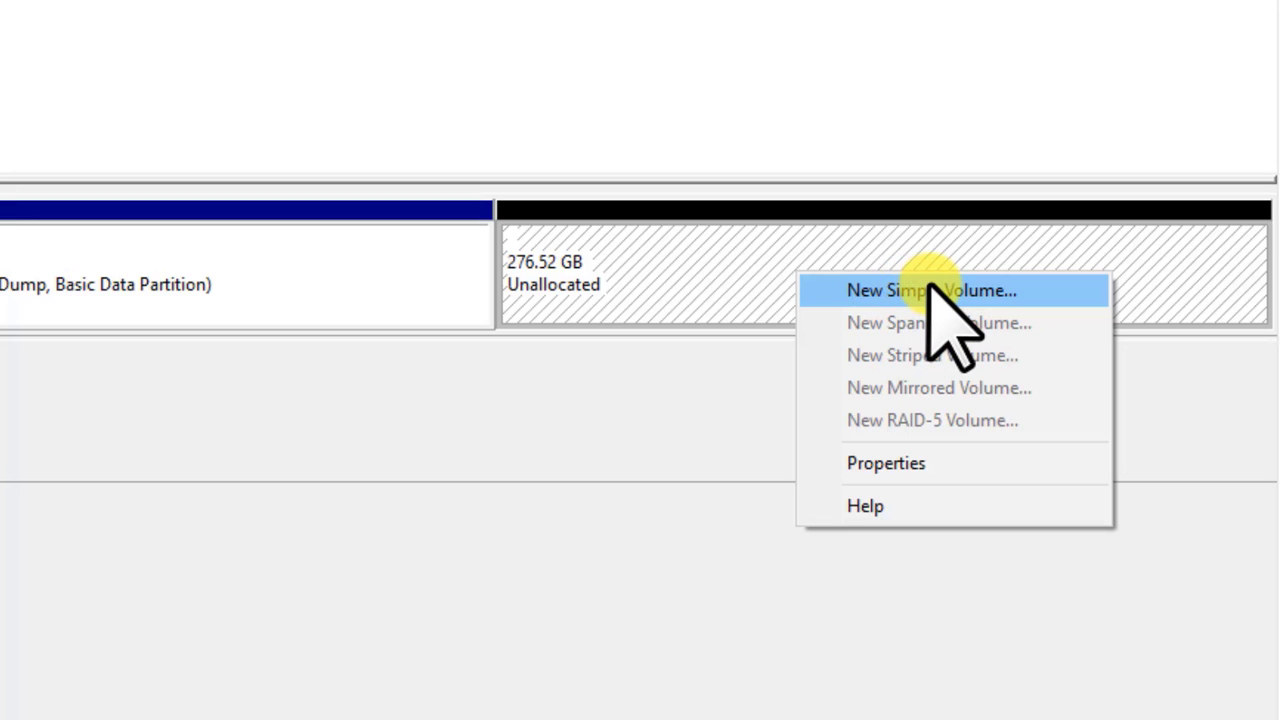
{"action": "left_click", "coordinate": [930, 291]}
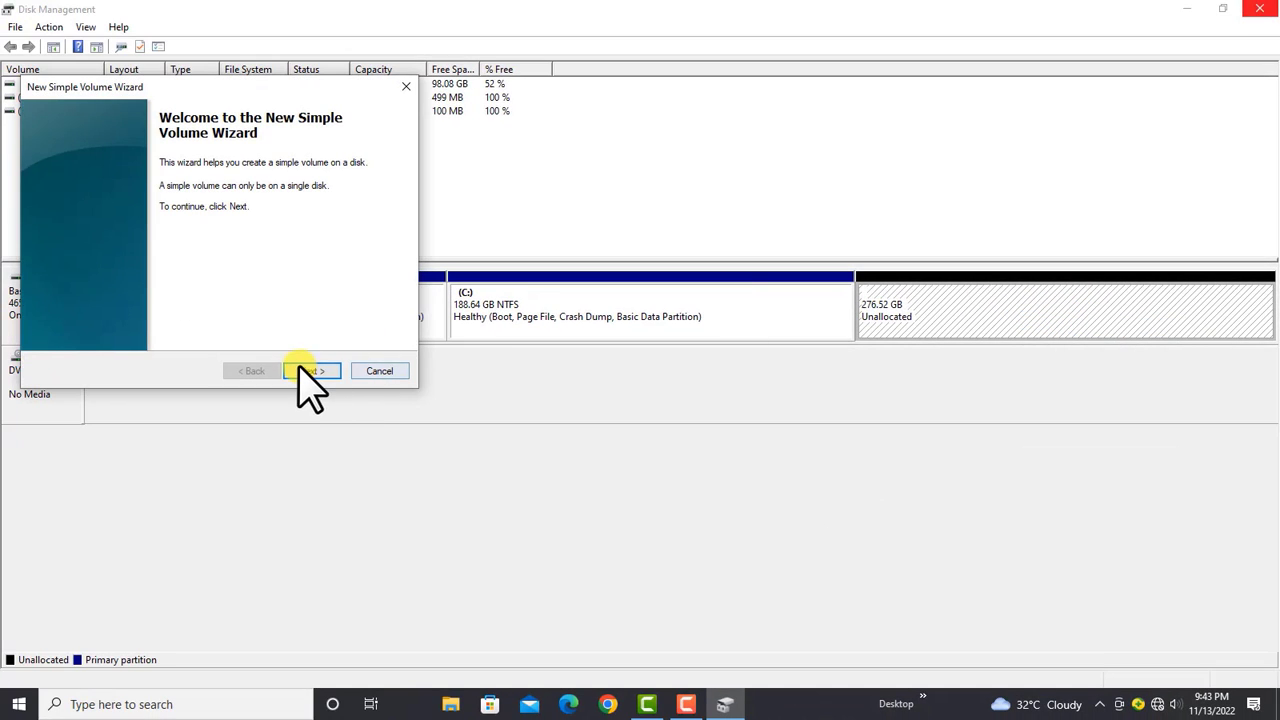
{"action": "left_click", "coordinate": [311, 371]}
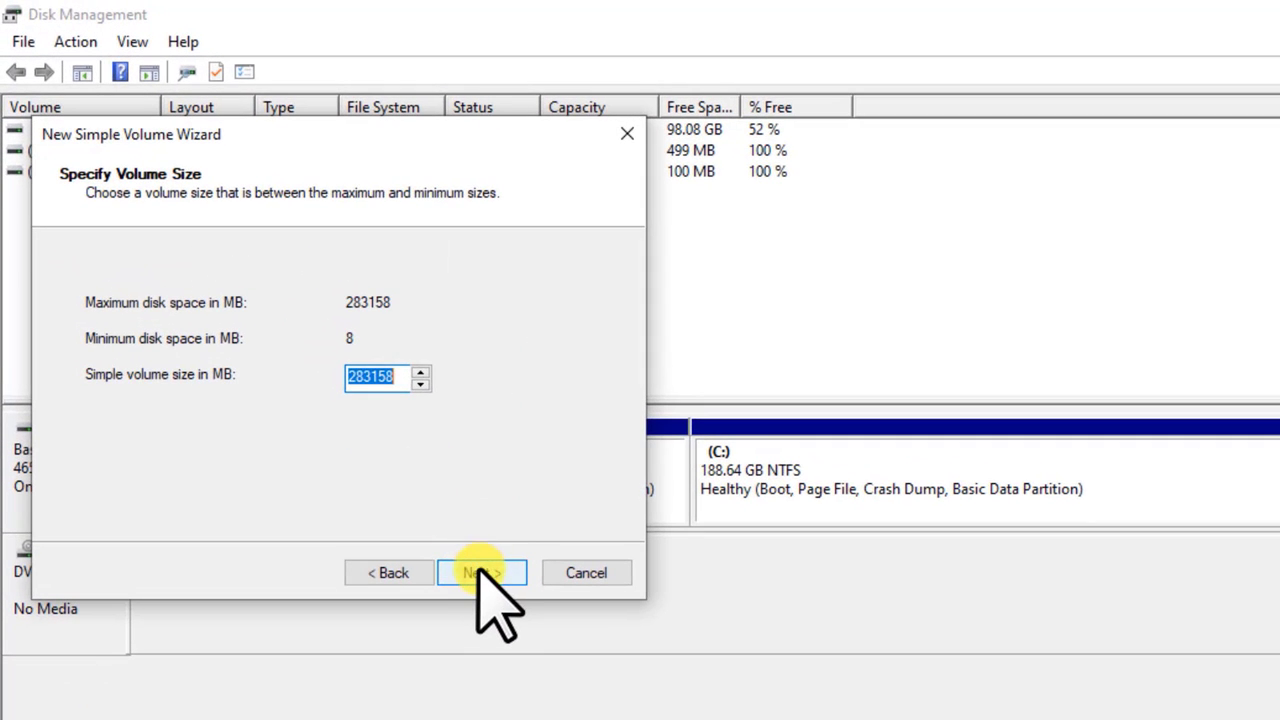
{"action": "left_click", "coordinate": [311, 370]}
{"action": "left_click", "coordinate": [483, 573]}
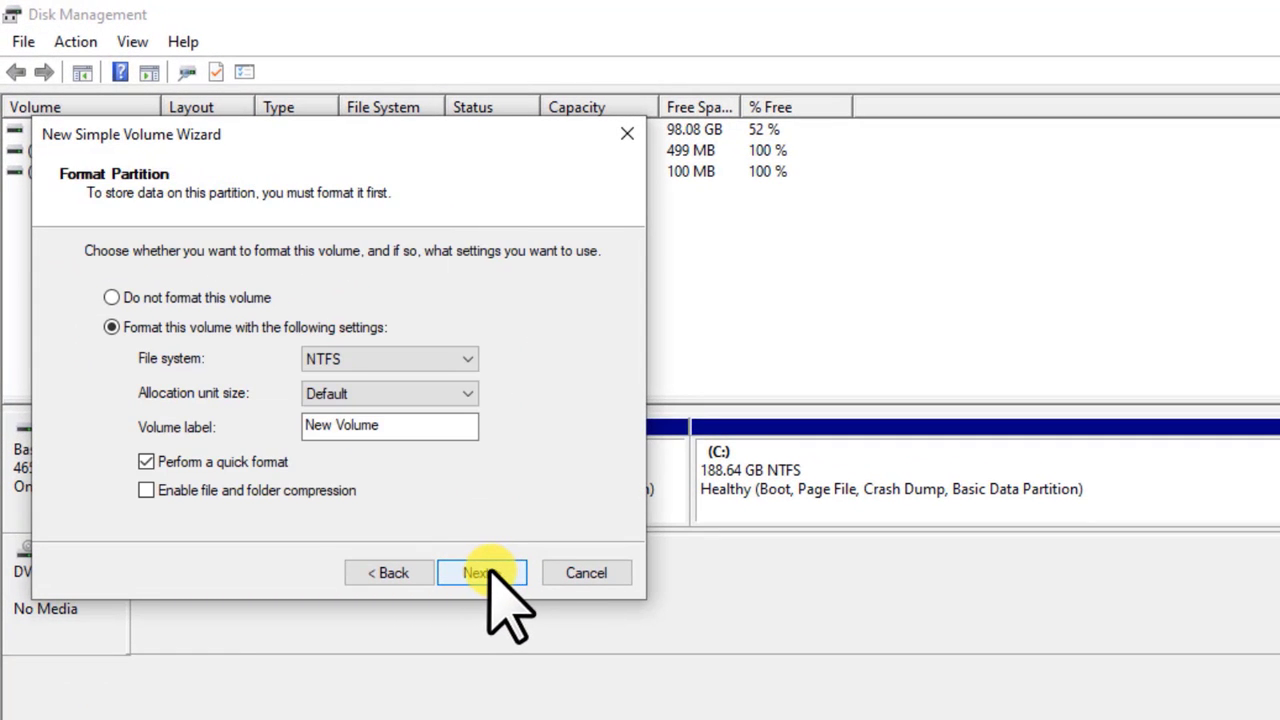
{"action": "left_click", "coordinate": [430, 425]}
{"action": "left_click_drag", "start_coordinate": [430, 425], "coordinate": [235, 440]}
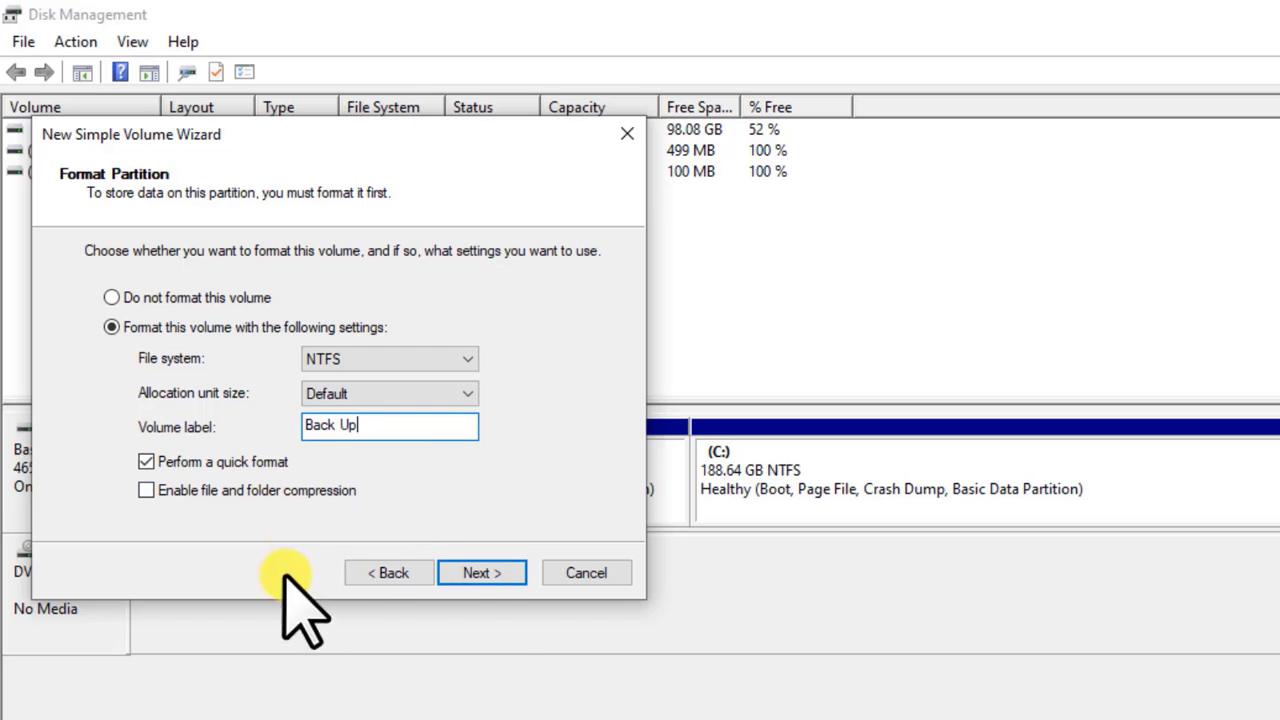
{"action": "left_click", "coordinate": [478, 573]}
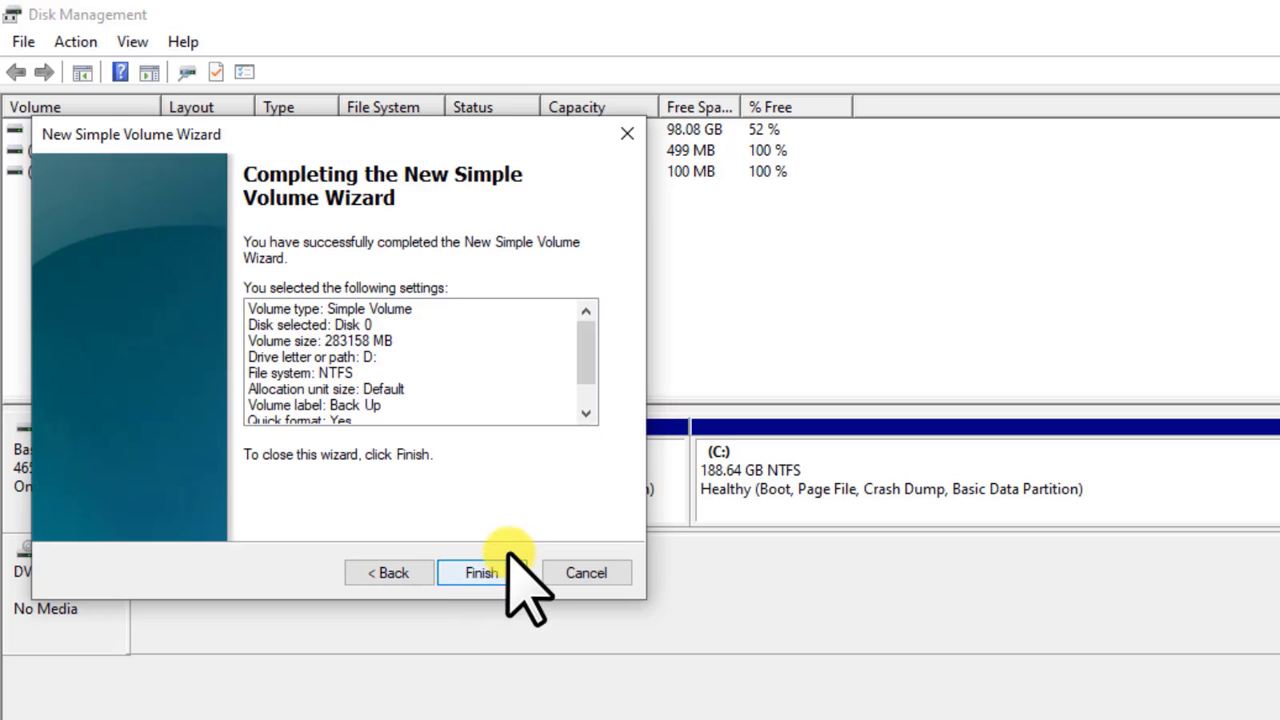
{"action": "left_click", "coordinate": [498, 573]}
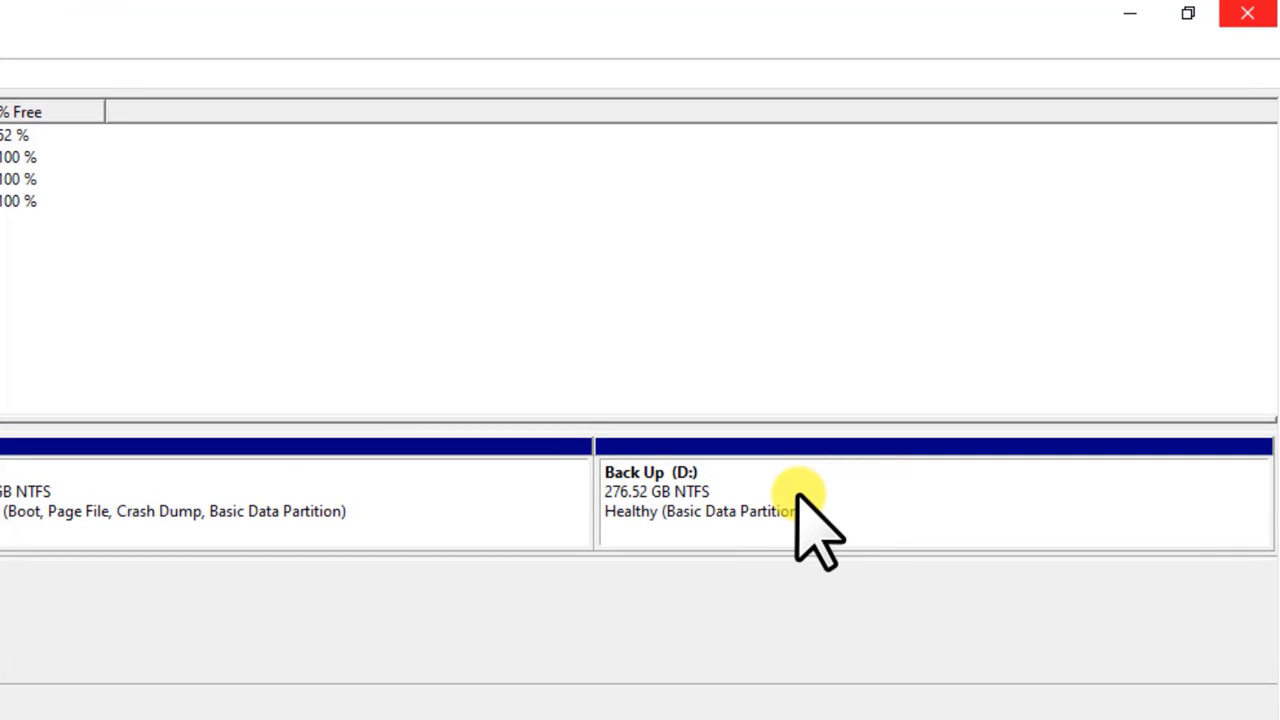
Inspect the Back Up (D:) and C: partitions on Disk 0, and check both drives' sizes in This PC.
{"action": "left_click", "coordinate": [803, 522]}
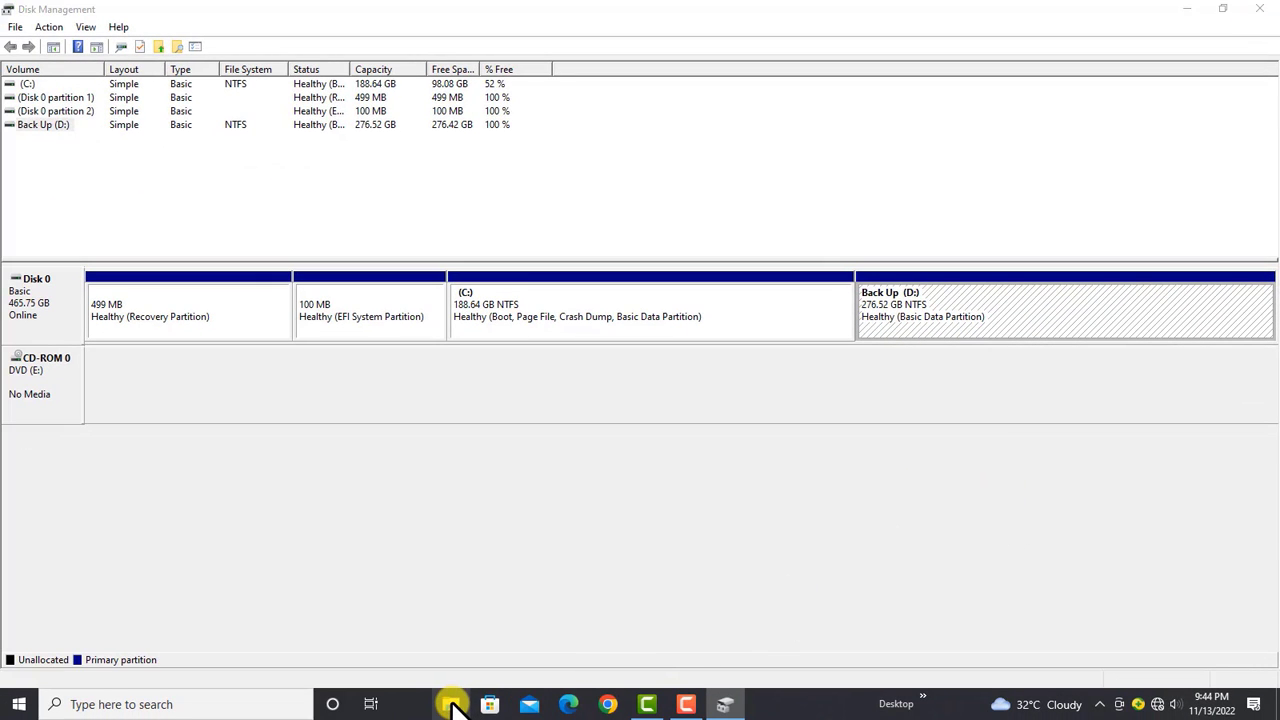
{"action": "left_click", "coordinate": [452, 704]}
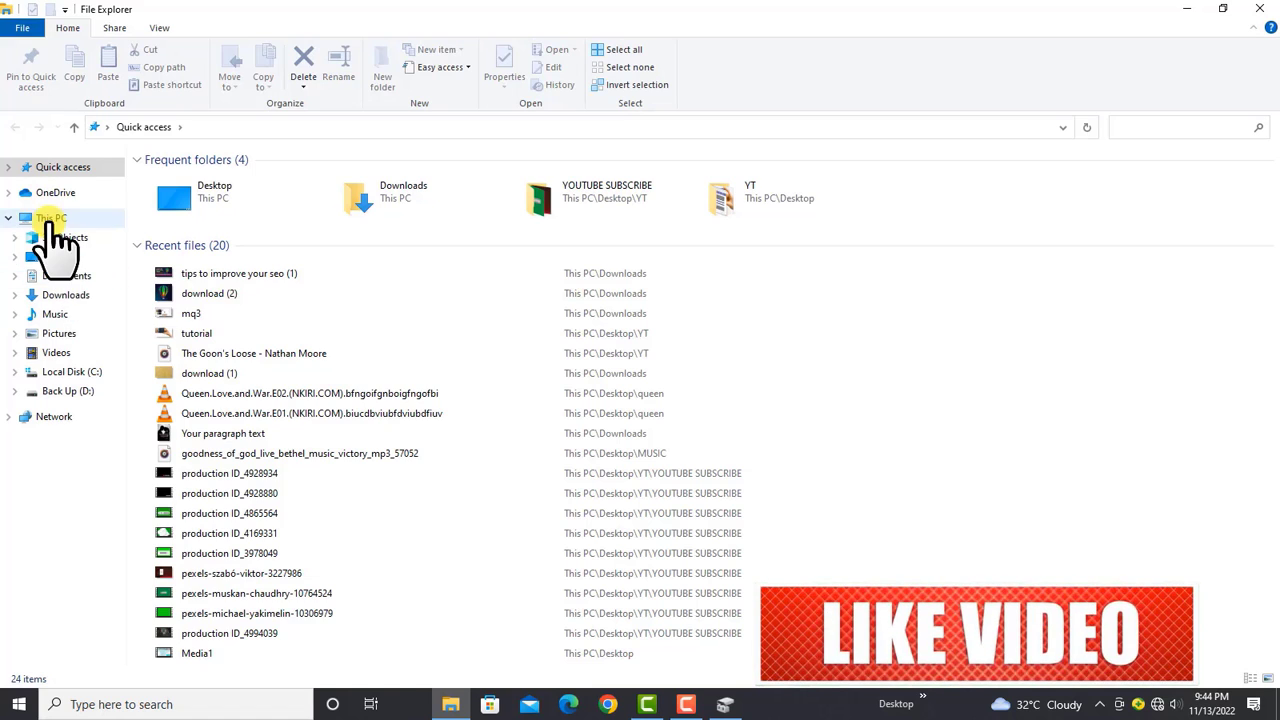
{"action": "left_click", "coordinate": [46, 222]}
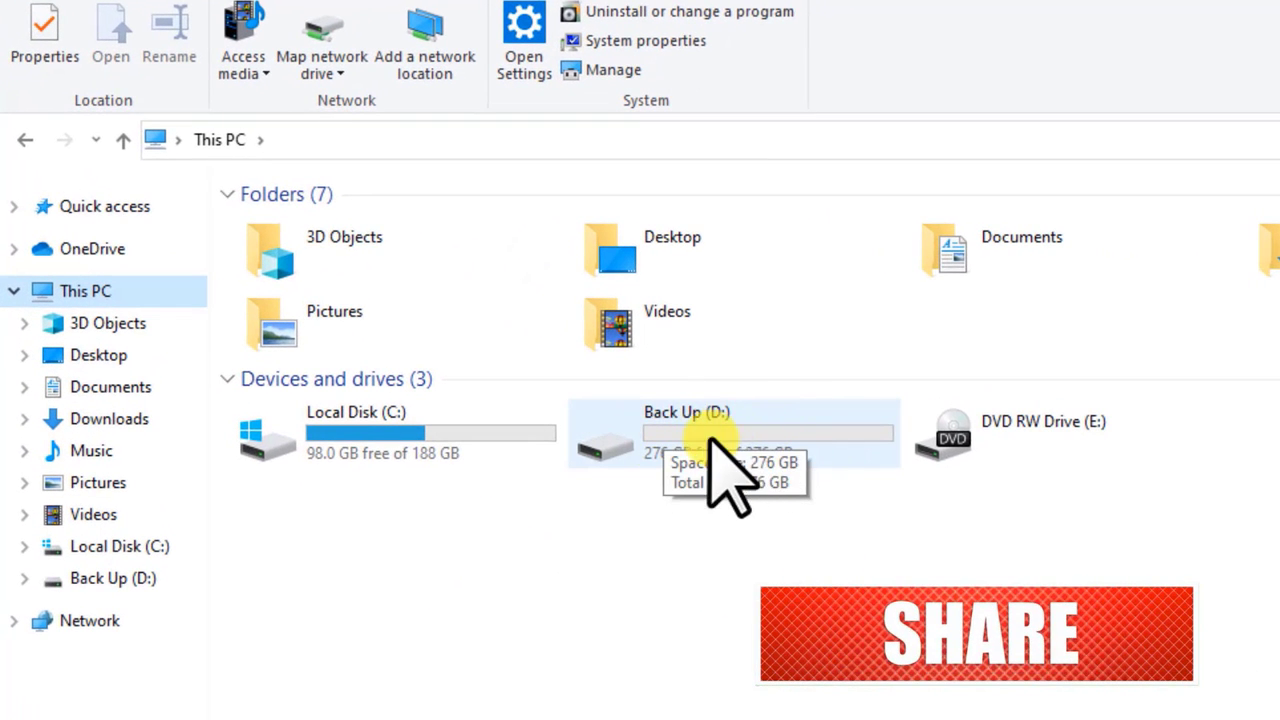
{"action": "left_click", "coordinate": [778, 565]}
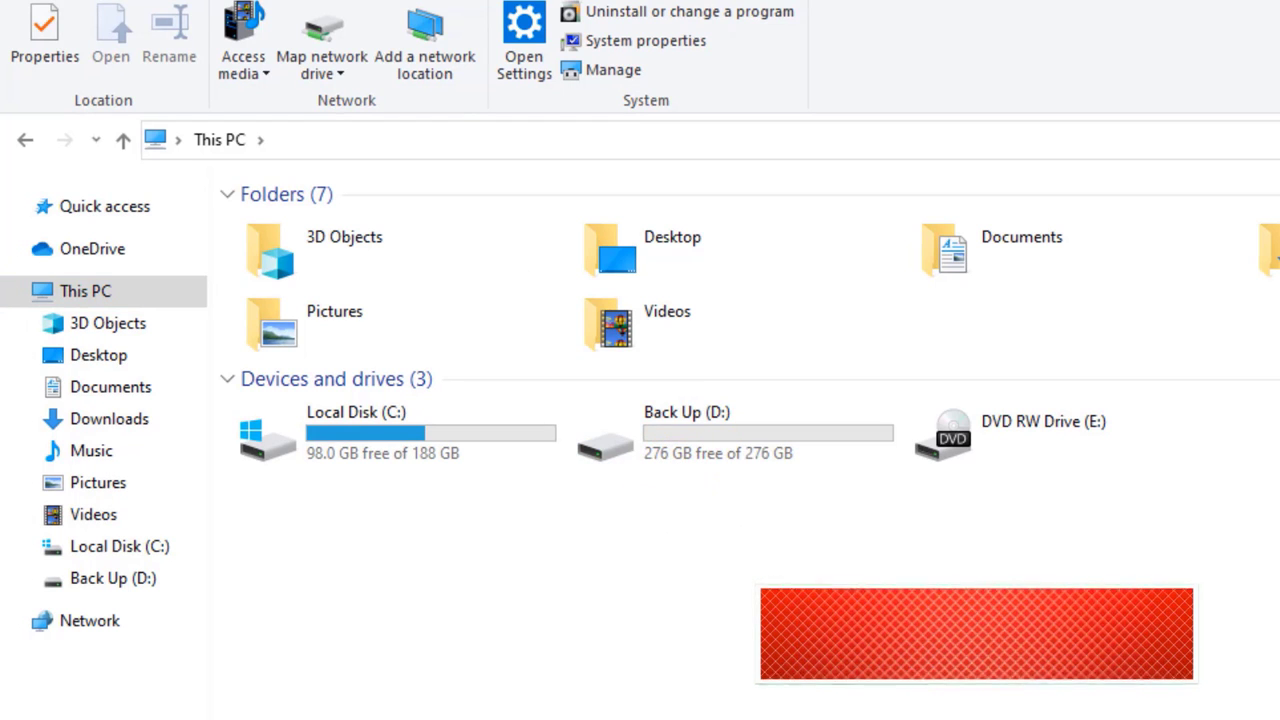
{"action": "left_click", "coordinate": [1187, 8]}
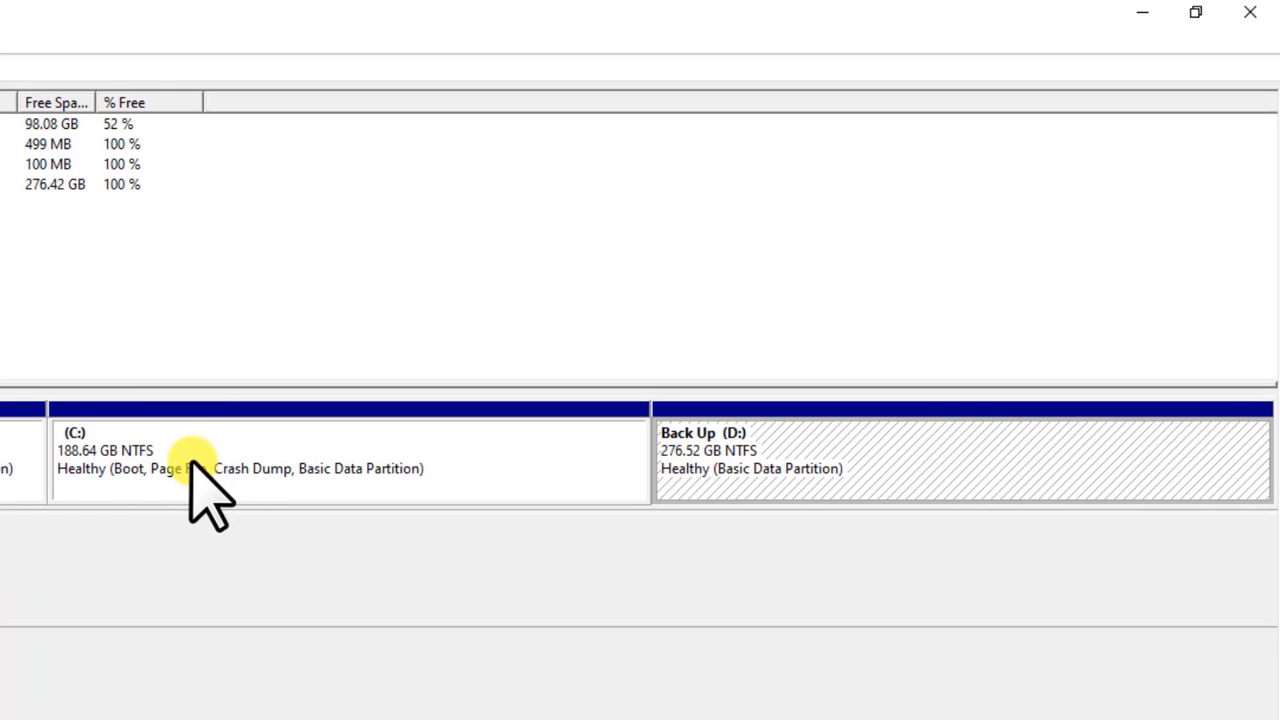
{"action": "left_click", "coordinate": [140, 468]}
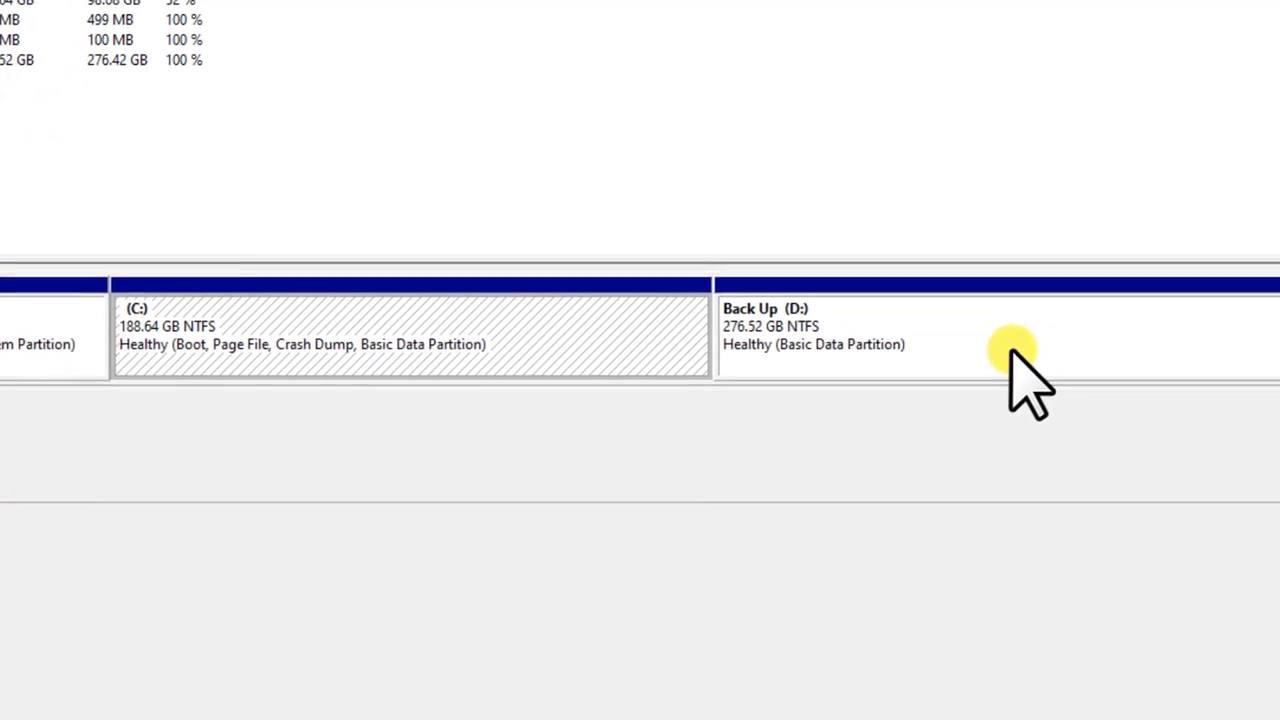
Delete the Back Up (D:) volume from Disk 0 and check the remaining drives in This PC.
{"action": "left_click", "coordinate": [1012, 350]}
{"action": "right_click", "coordinate": [1013, 351]}
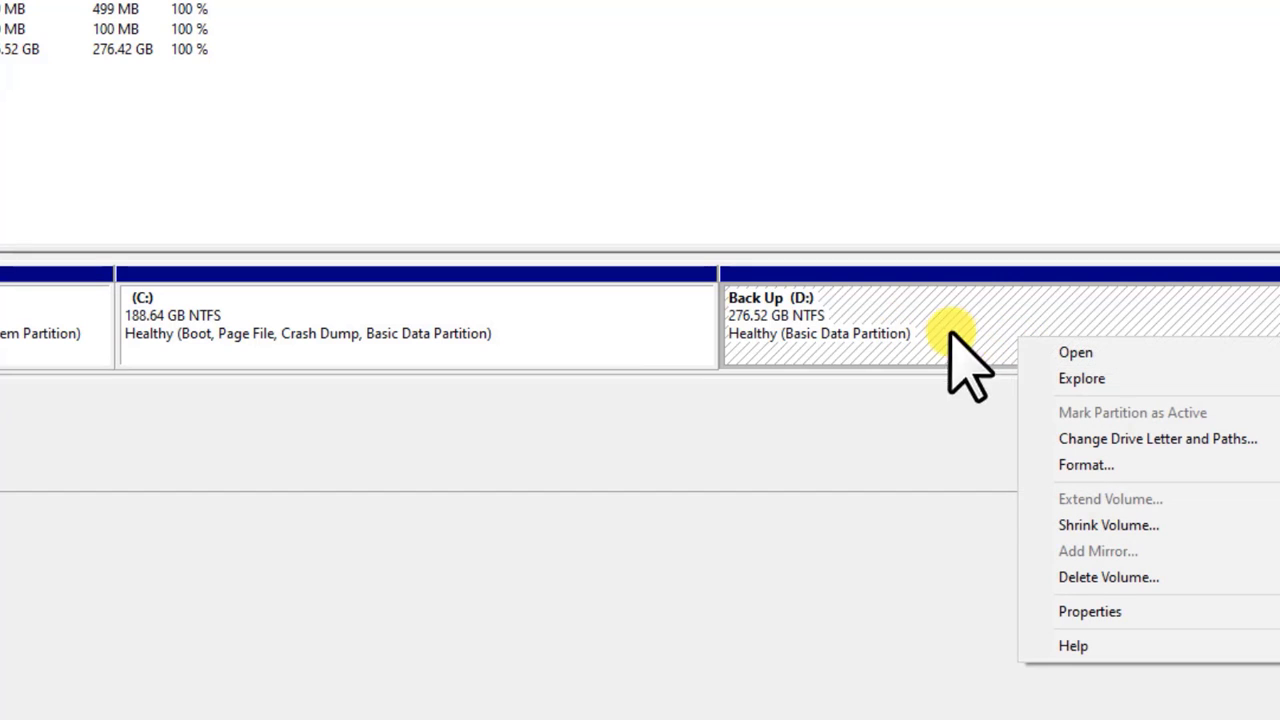
{"action": "left_click", "coordinate": [1108, 578]}
{"action": "left_click", "coordinate": [508, 468]}
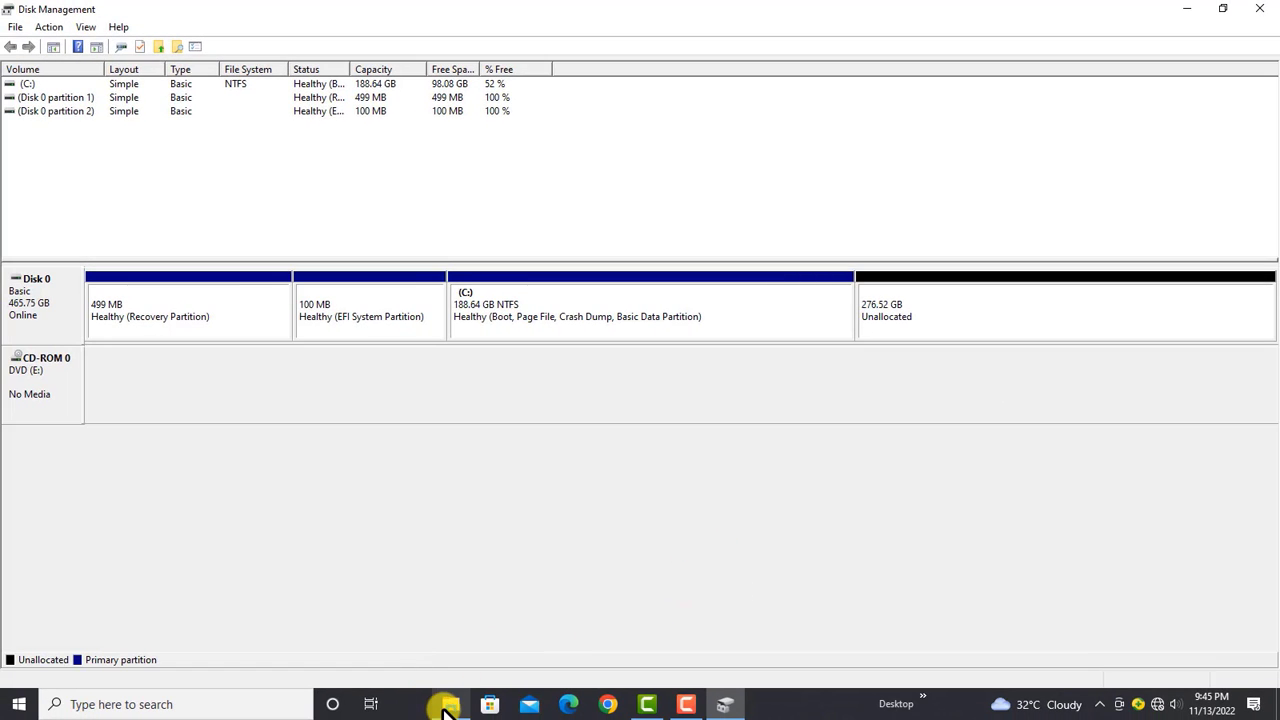
{"action": "left_click", "coordinate": [449, 704]}
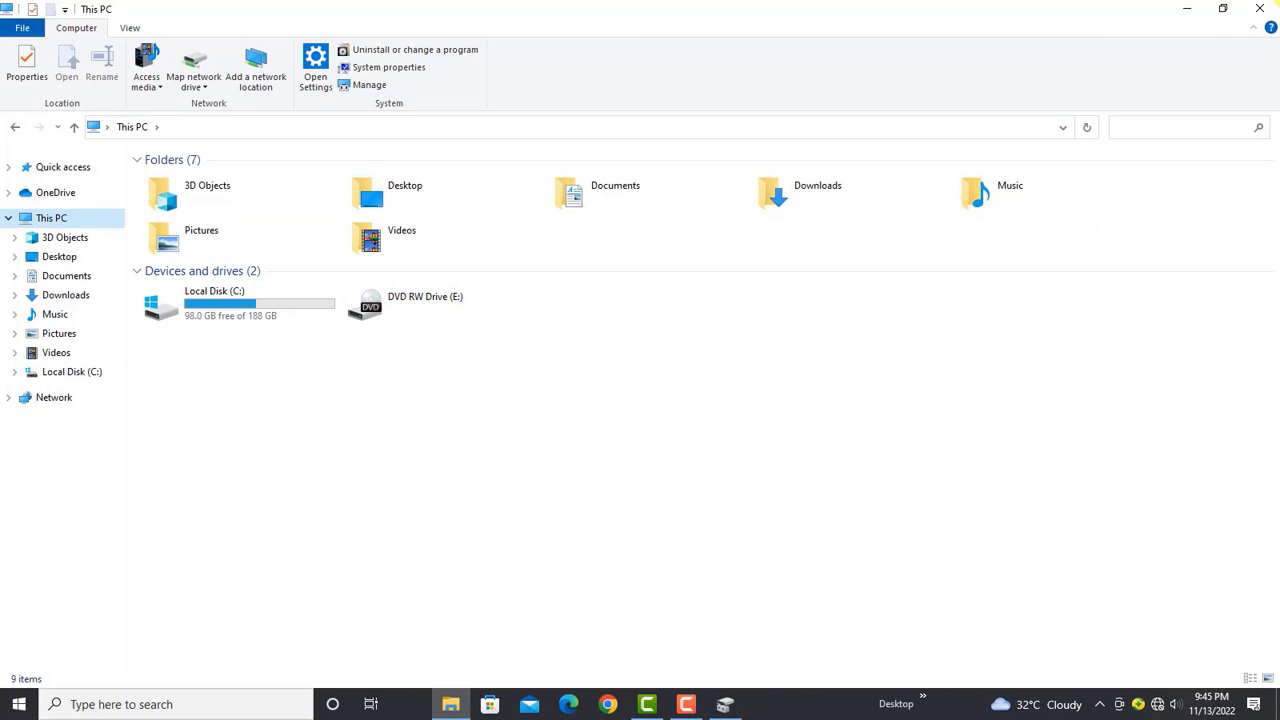
{"action": "left_click", "coordinate": [1188, 10]}
Extend the C: volume by 283158 MB using the unallocated space on Disk 0.
{"action": "left_click", "coordinate": [972, 322]}
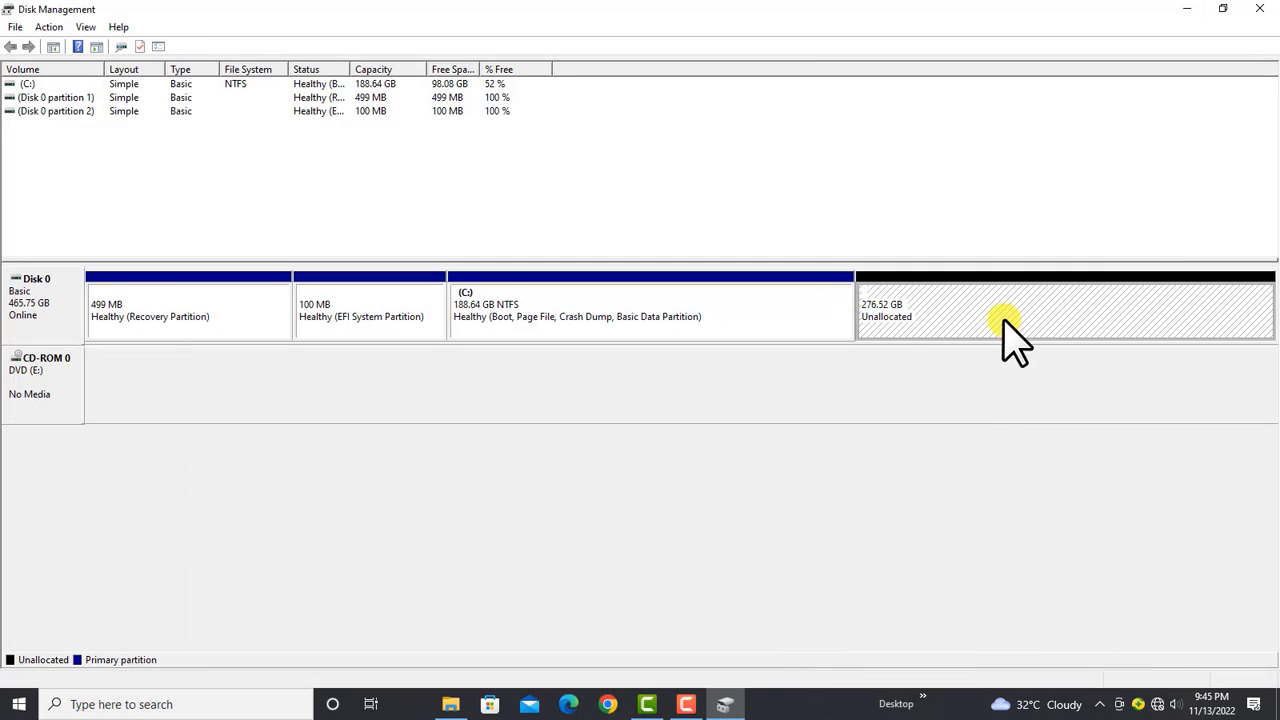
{"action": "left_click", "coordinate": [688, 334]}
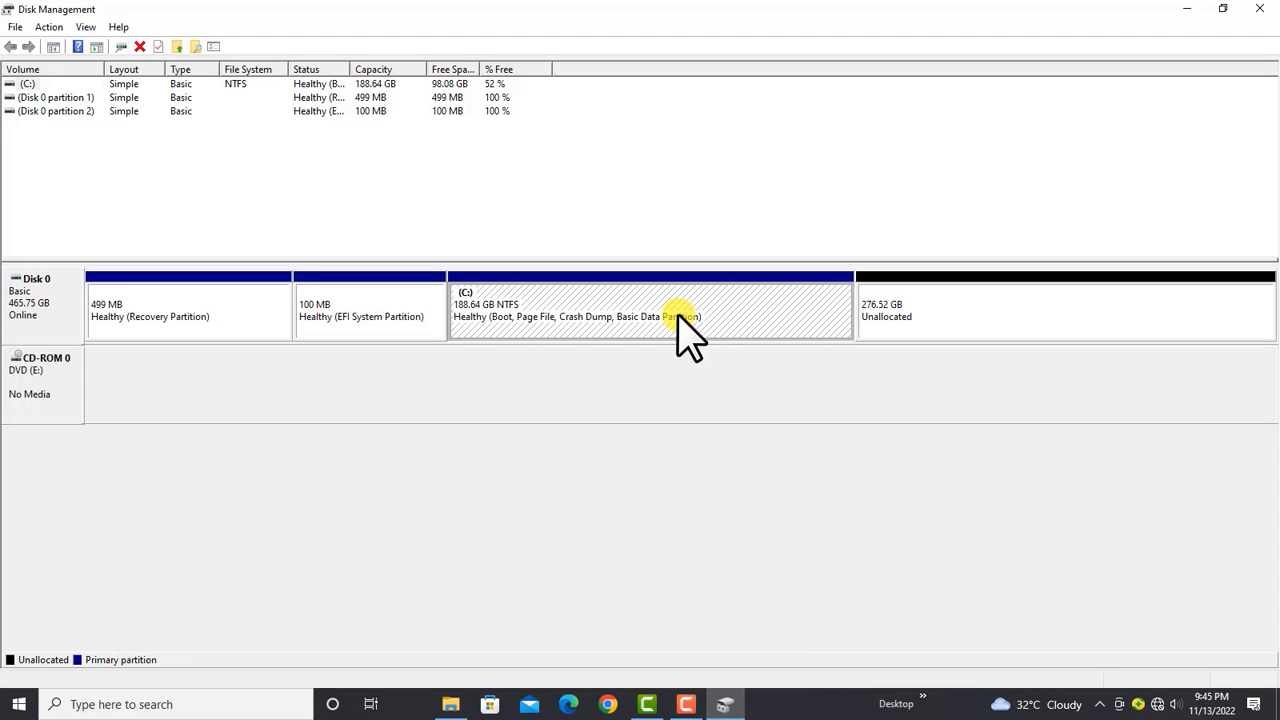
{"action": "right_click", "coordinate": [681, 315]}
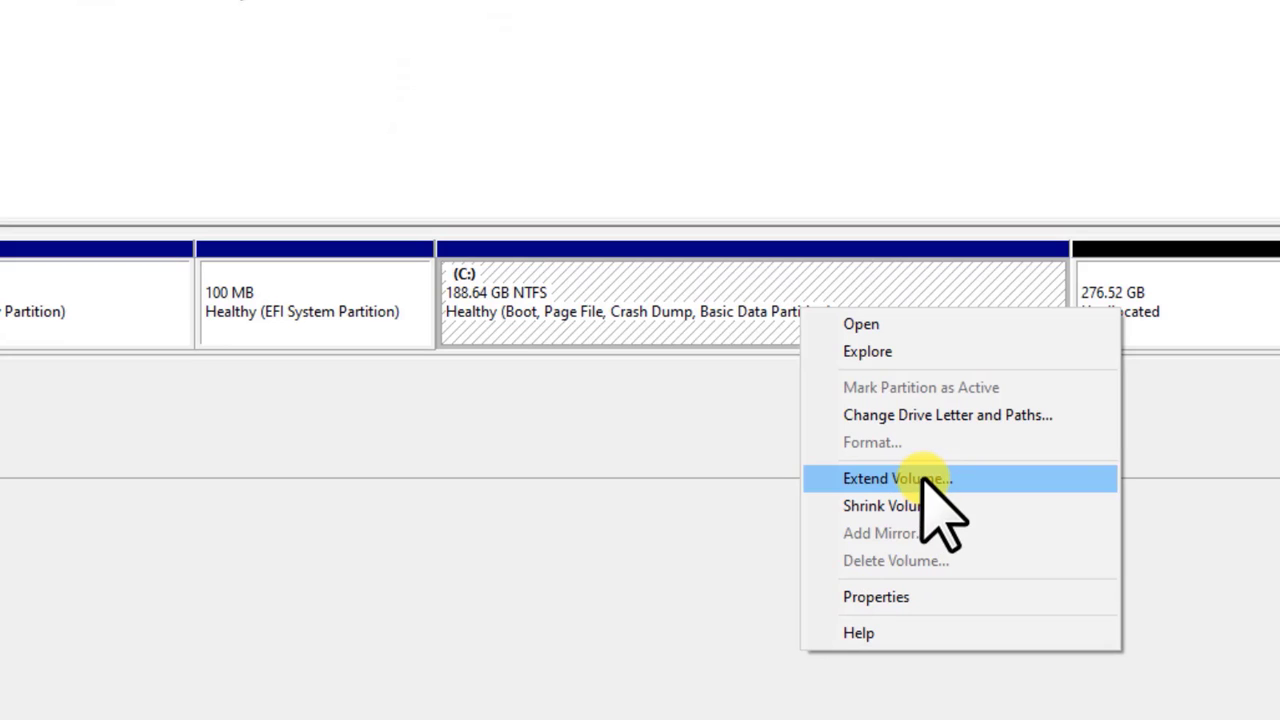
{"action": "left_click", "coordinate": [922, 479]}
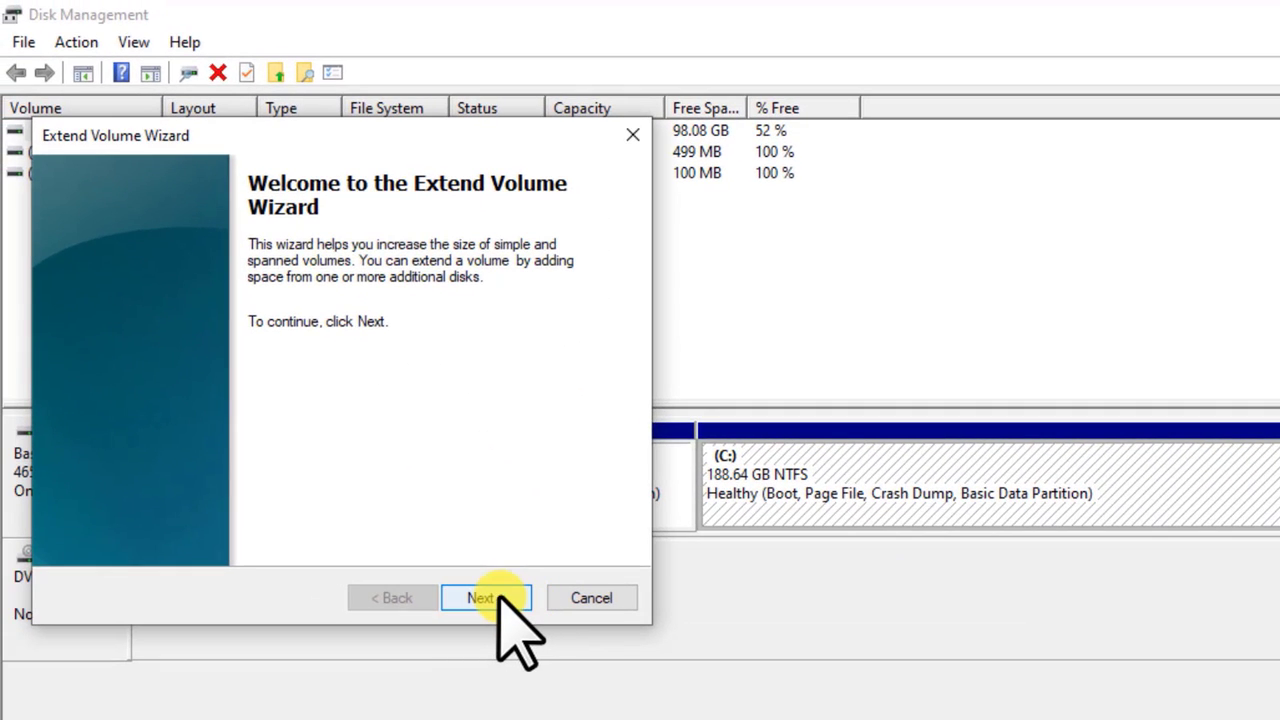
{"action": "left_click", "coordinate": [500, 601]}
{"action": "left_click", "coordinate": [488, 600]}
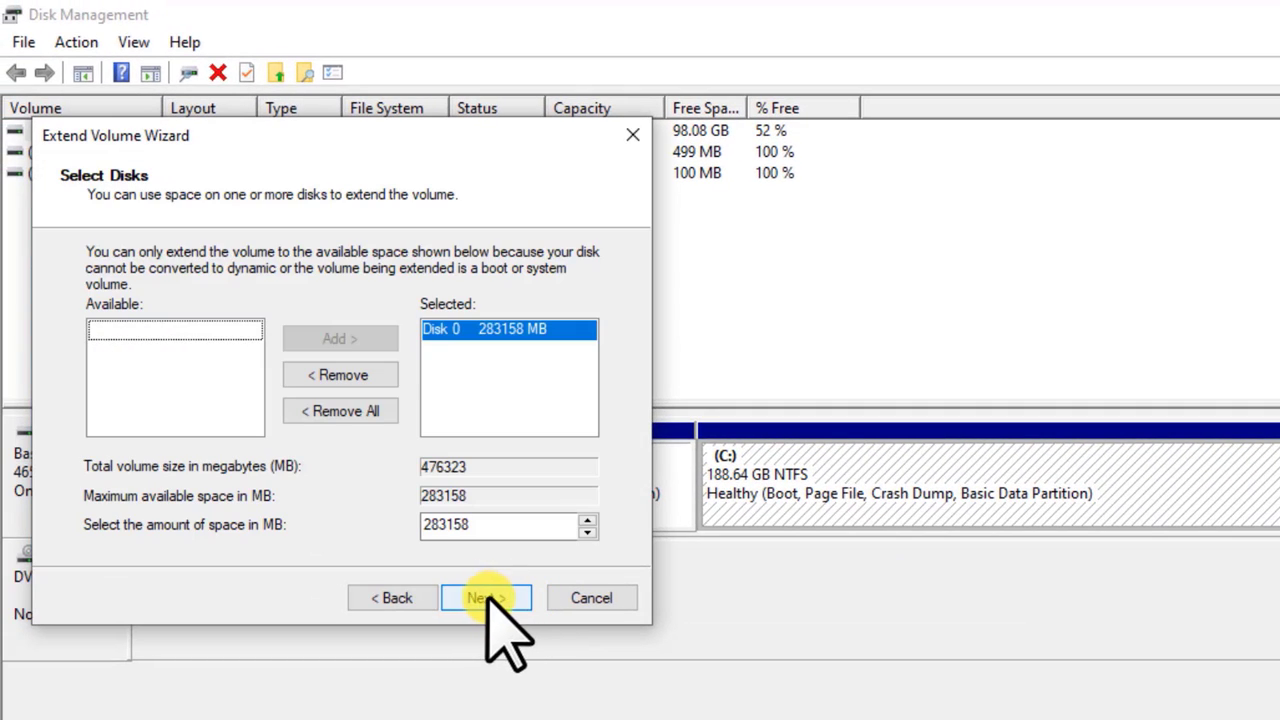
{"action": "double_click", "coordinate": [440, 524]}
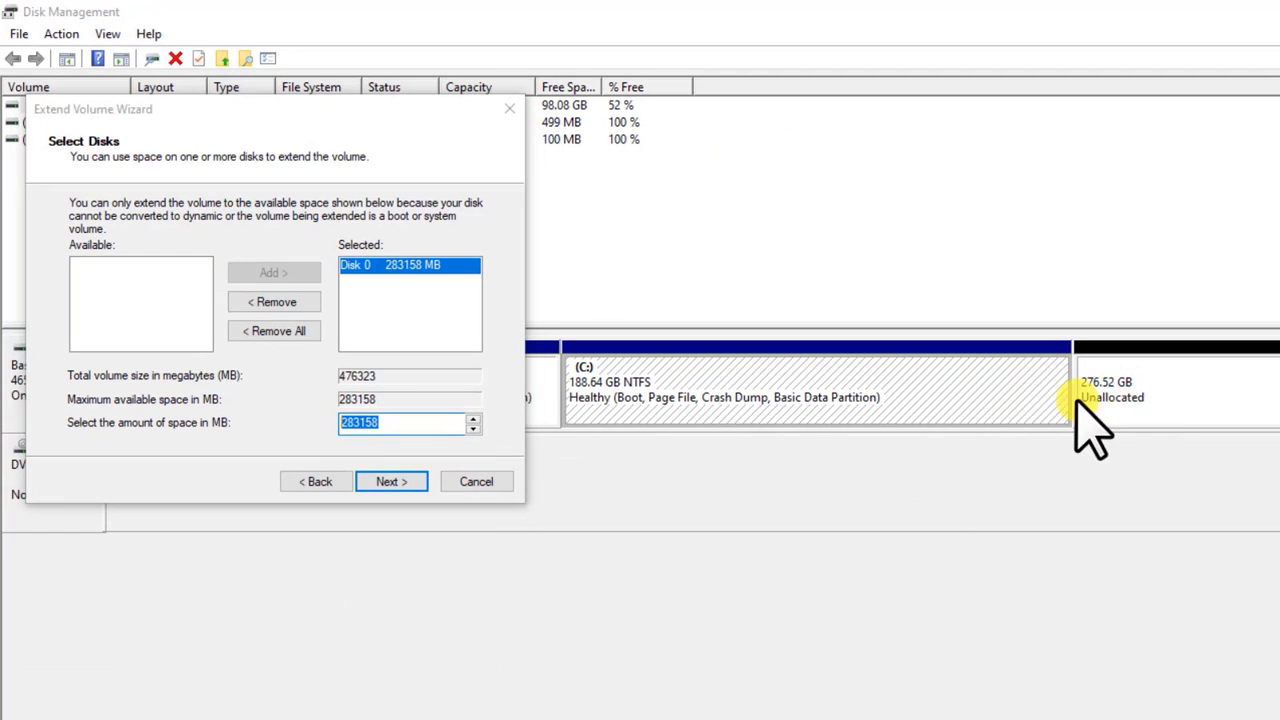
{"action": "left_click", "coordinate": [390, 481]}
{"action": "left_click", "coordinate": [392, 482]}
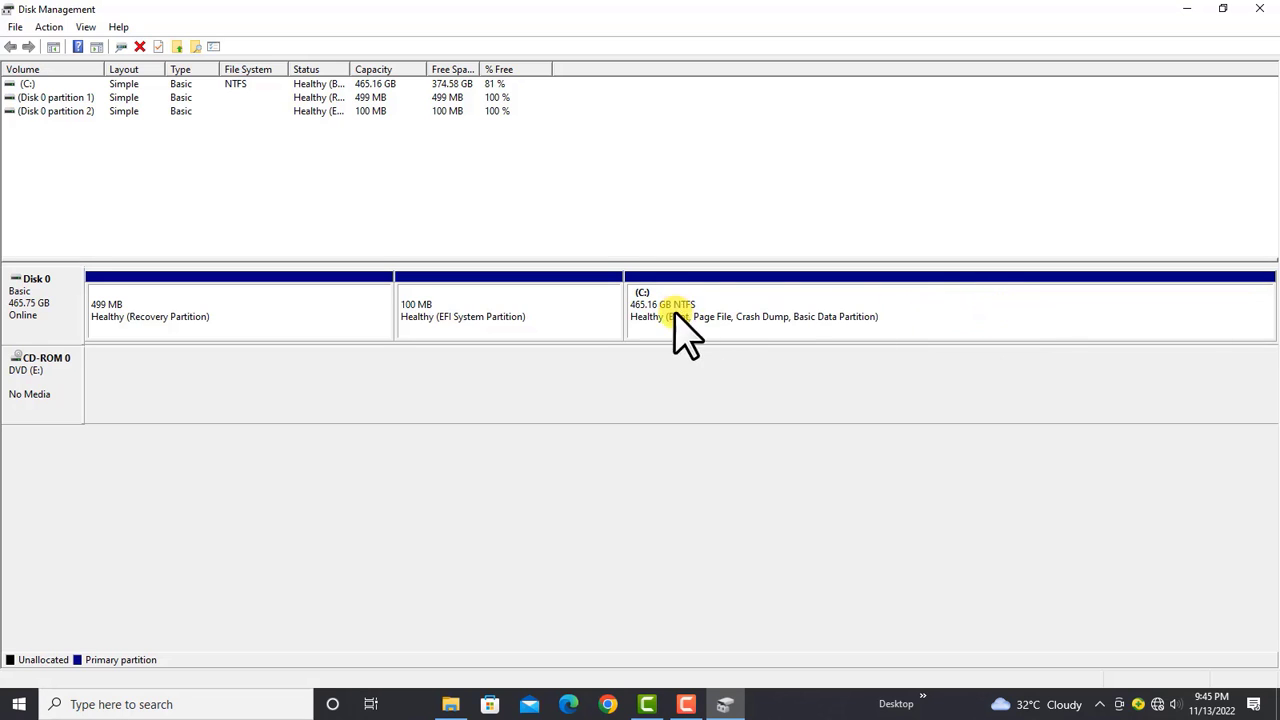
Shrink the extended C: volume on Disk 0 by 183158 MB.
{"action": "left_click", "coordinate": [713, 308]}
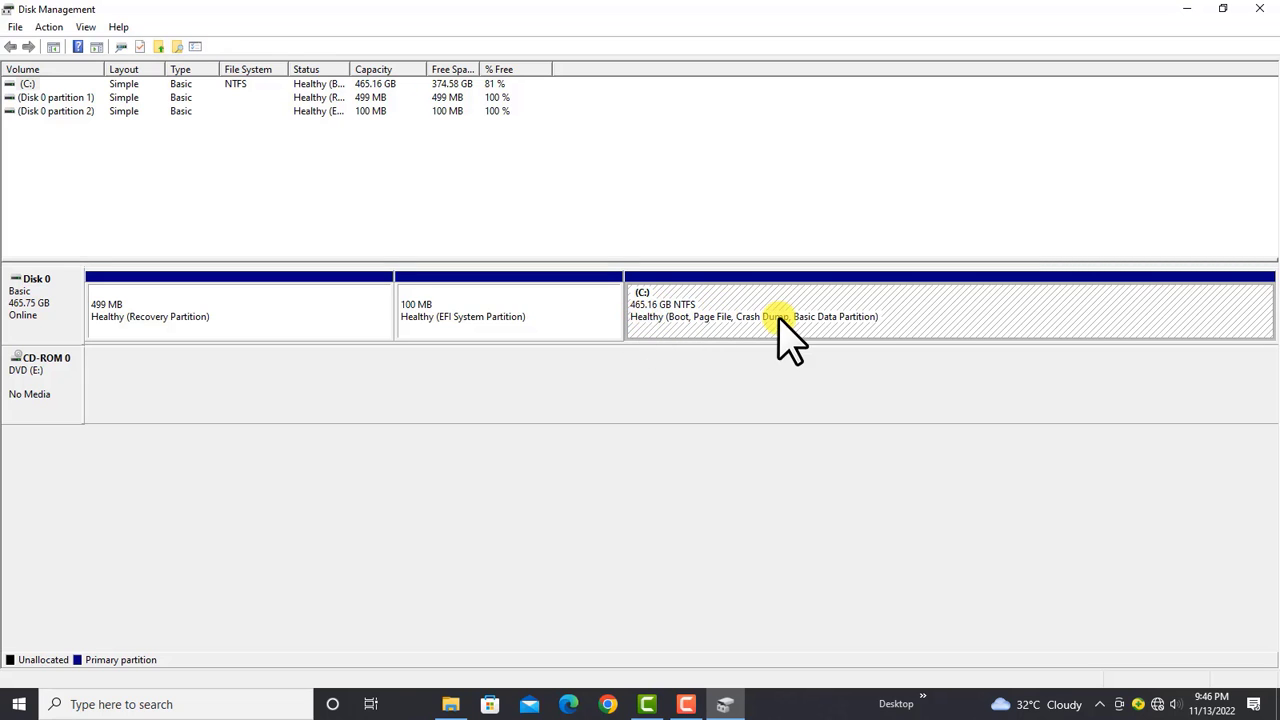
{"action": "right_click", "coordinate": [857, 313]}
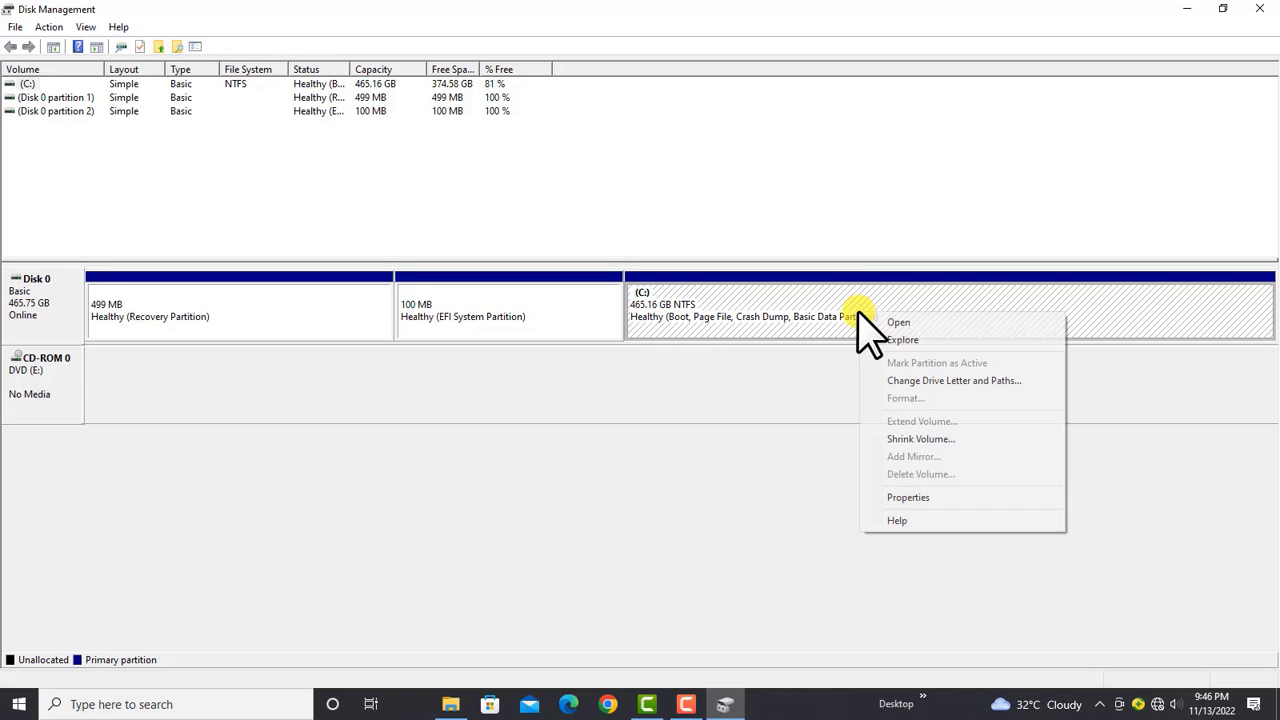
{"action": "left_click", "coordinate": [916, 440]}
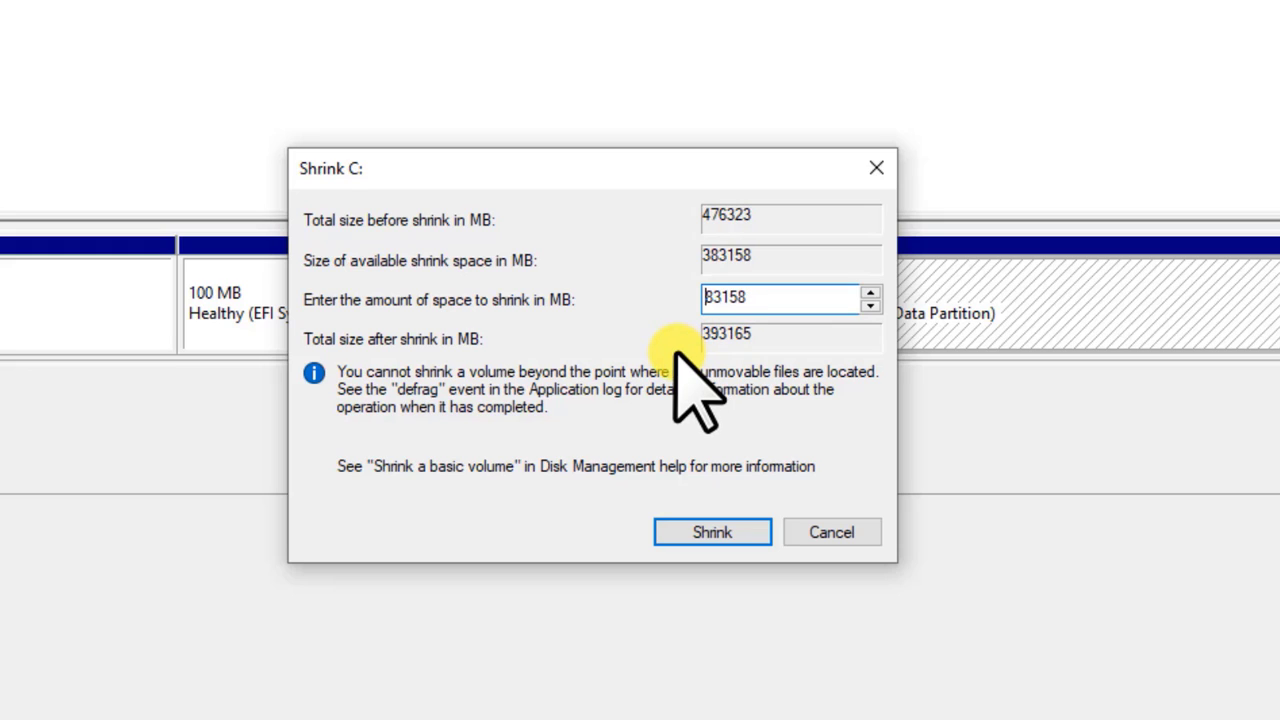
{"action": "left_click", "coordinate": [706, 522]}
Inspect the new unallocated space on Disk 0 and check the C: drive's reduced size in This PC.
{"action": "left_click", "coordinate": [1180, 290]}
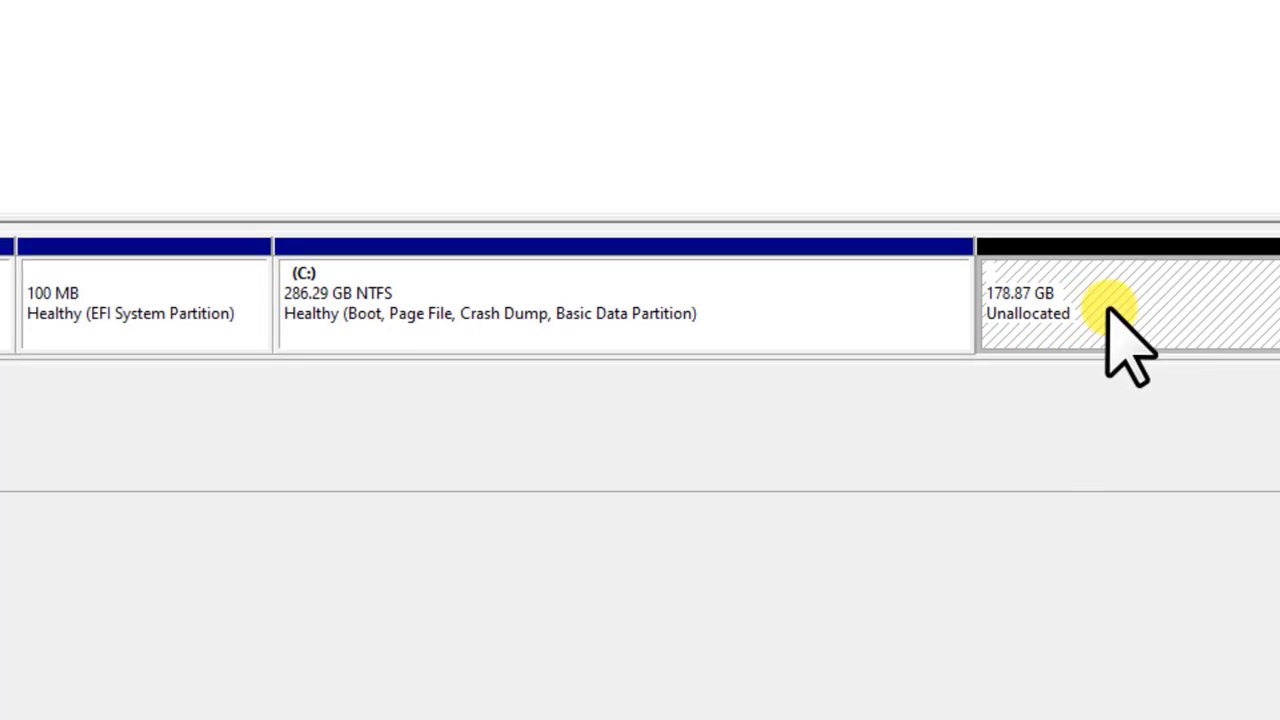
{"action": "left_click", "coordinate": [450, 704]}
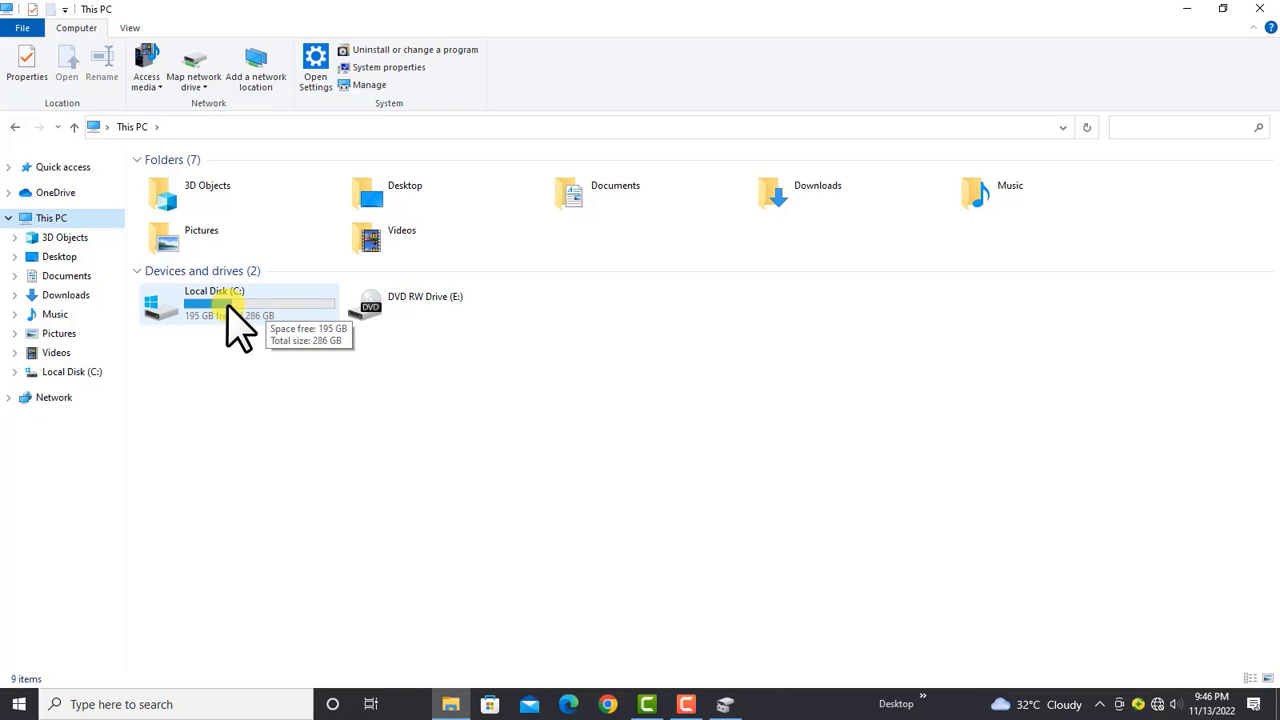
{"action": "left_click", "coordinate": [447, 704]}
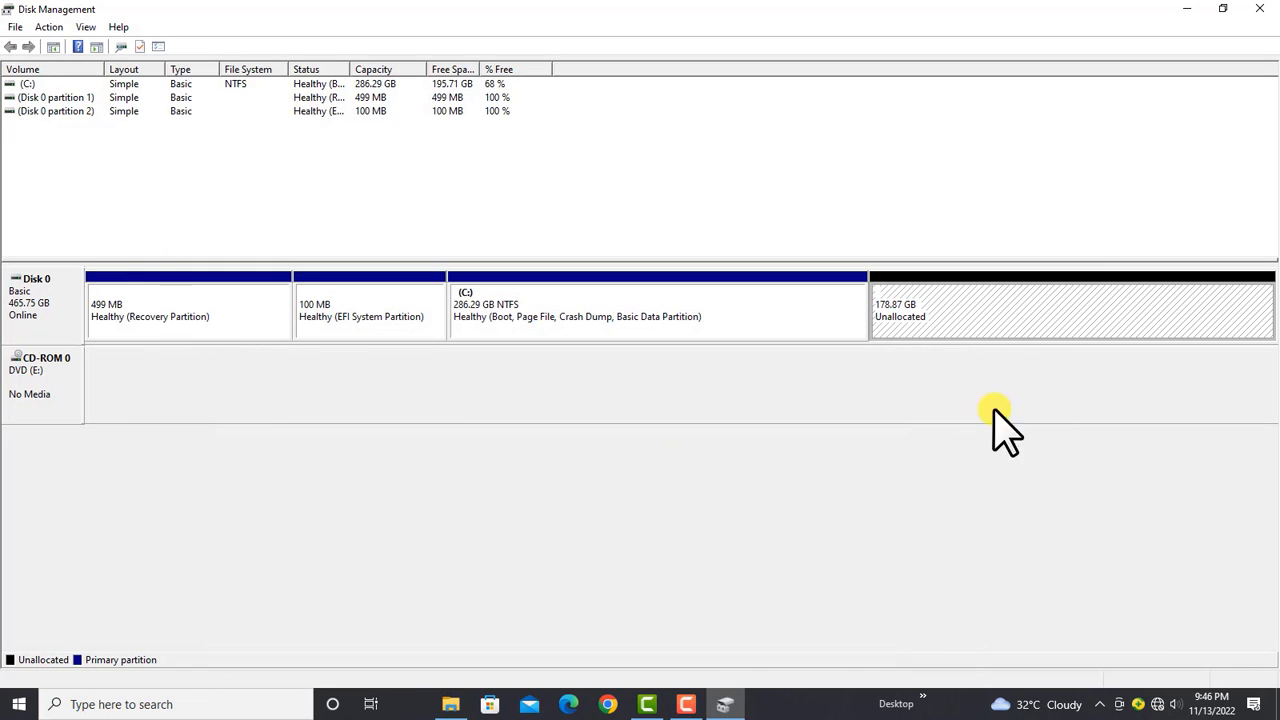
Create a 183158 MB simple volume in the unallocated space, with drive letter D, NTFS quick format and the label "Back Up".
{"action": "right_click", "coordinate": [1012, 320]}
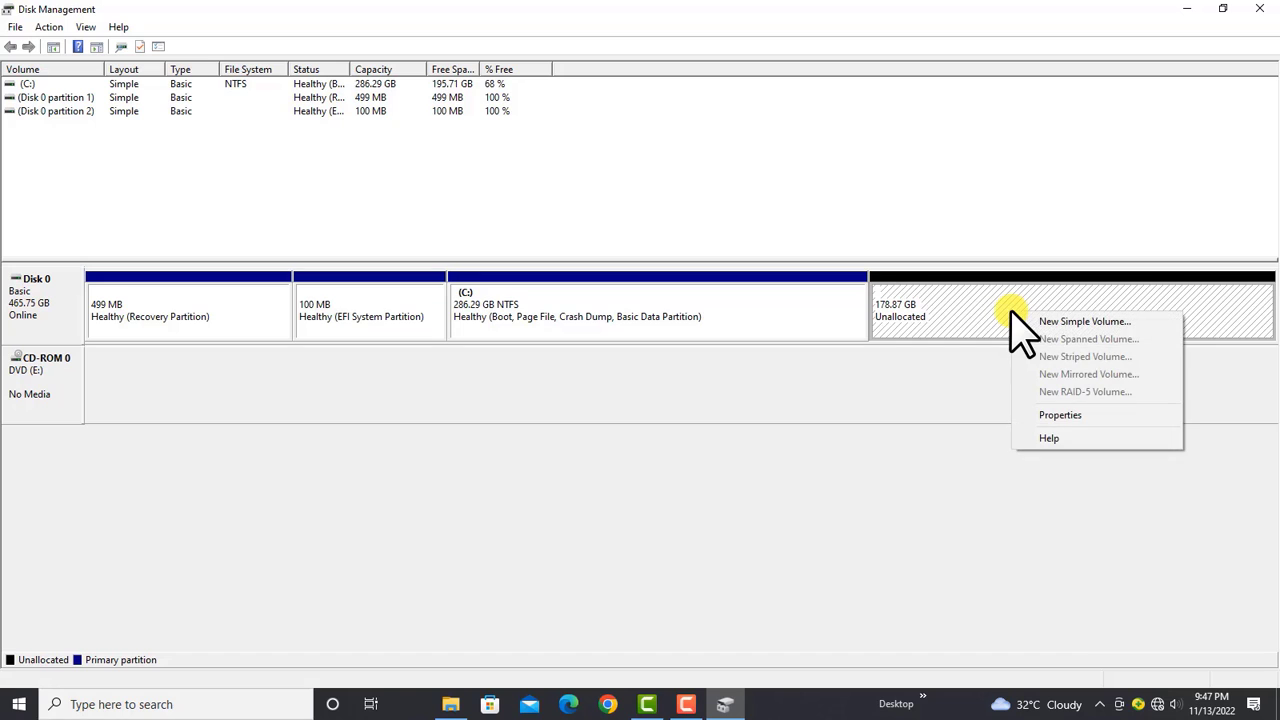
{"action": "left_click", "coordinate": [1080, 322]}
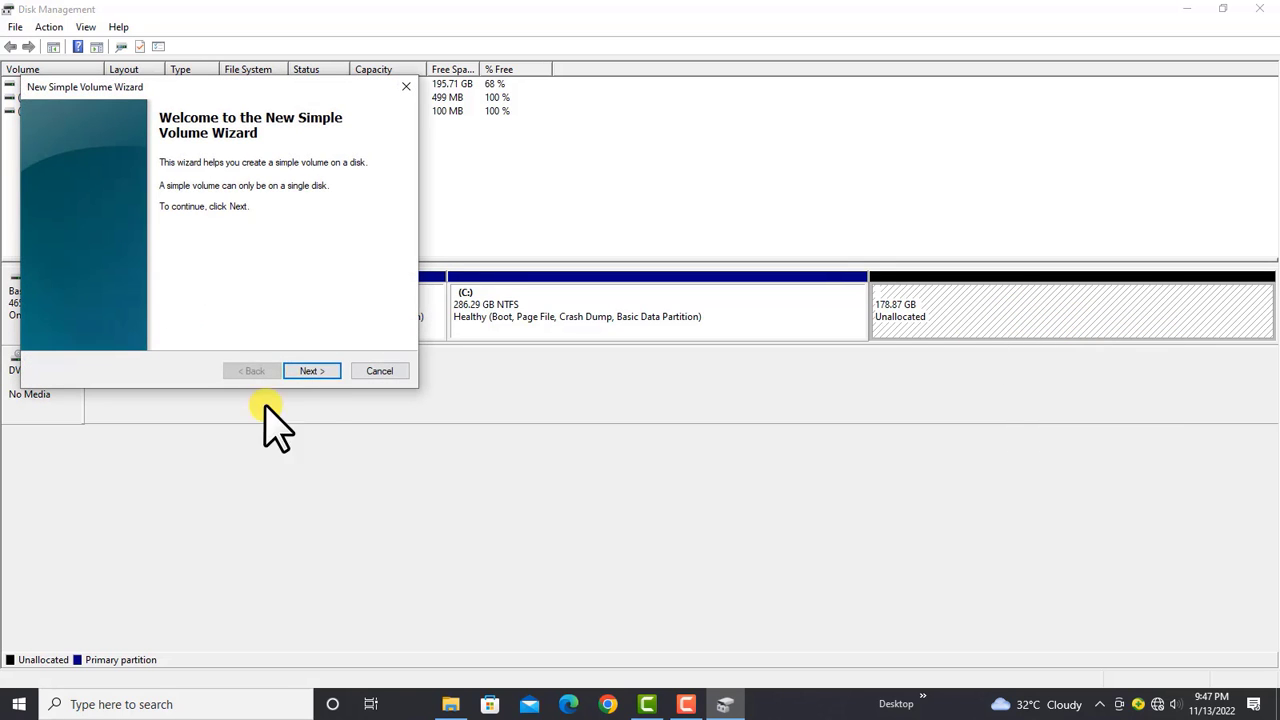
{"action": "left_click", "coordinate": [313, 371]}
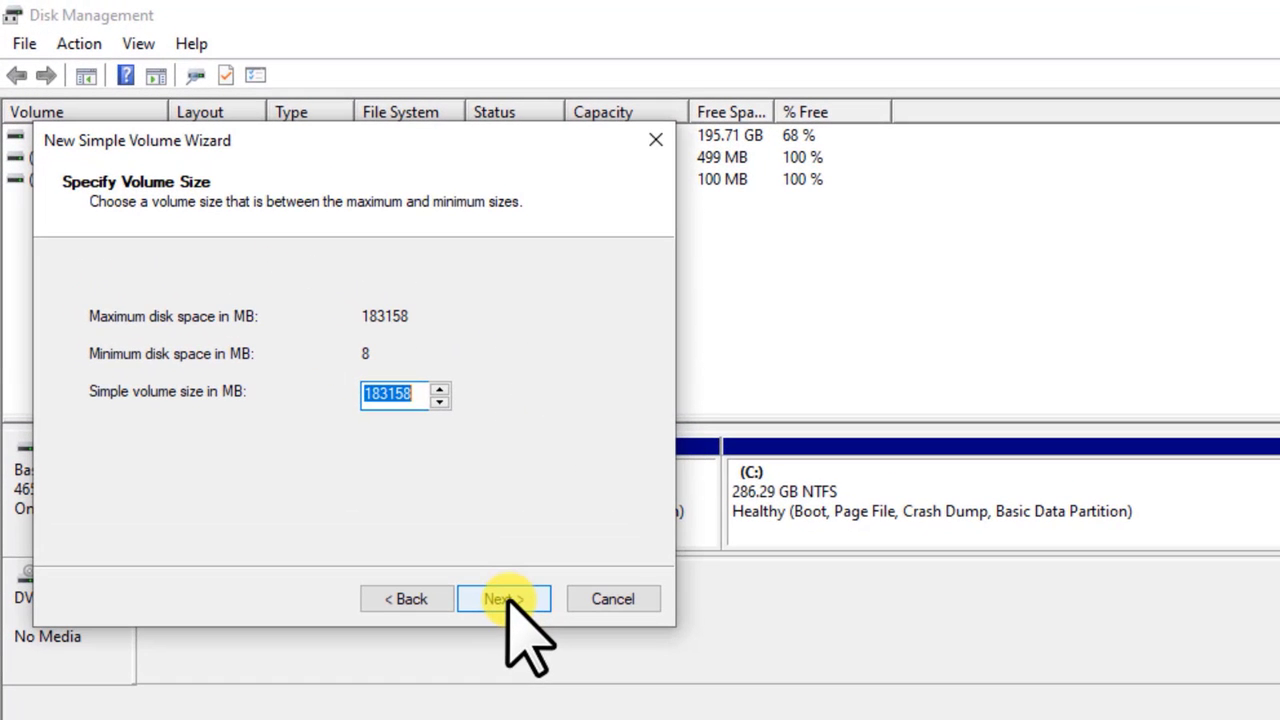
{"action": "left_click", "coordinate": [505, 600]}
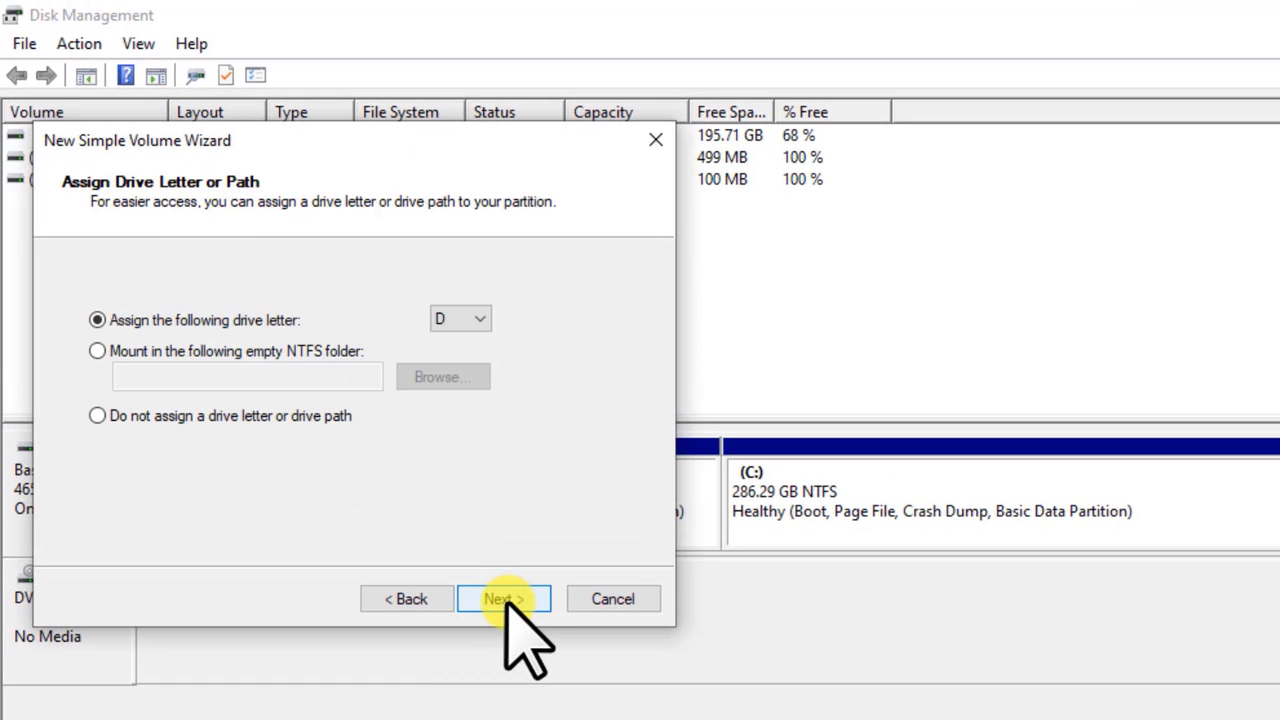
{"action": "left_click", "coordinate": [505, 600]}
{"action": "left_click_drag", "start_coordinate": [425, 446], "coordinate": [230, 456]}
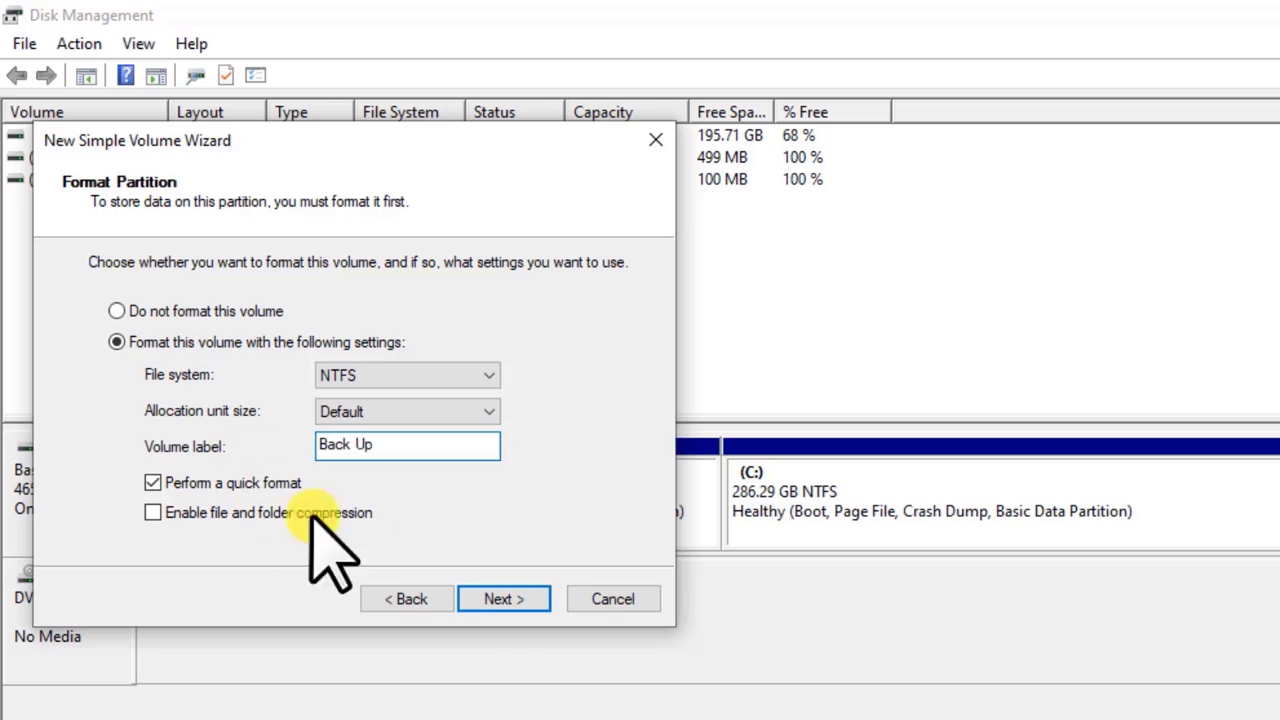
{"action": "left_click", "coordinate": [504, 597]}
{"action": "left_click", "coordinate": [504, 598]}
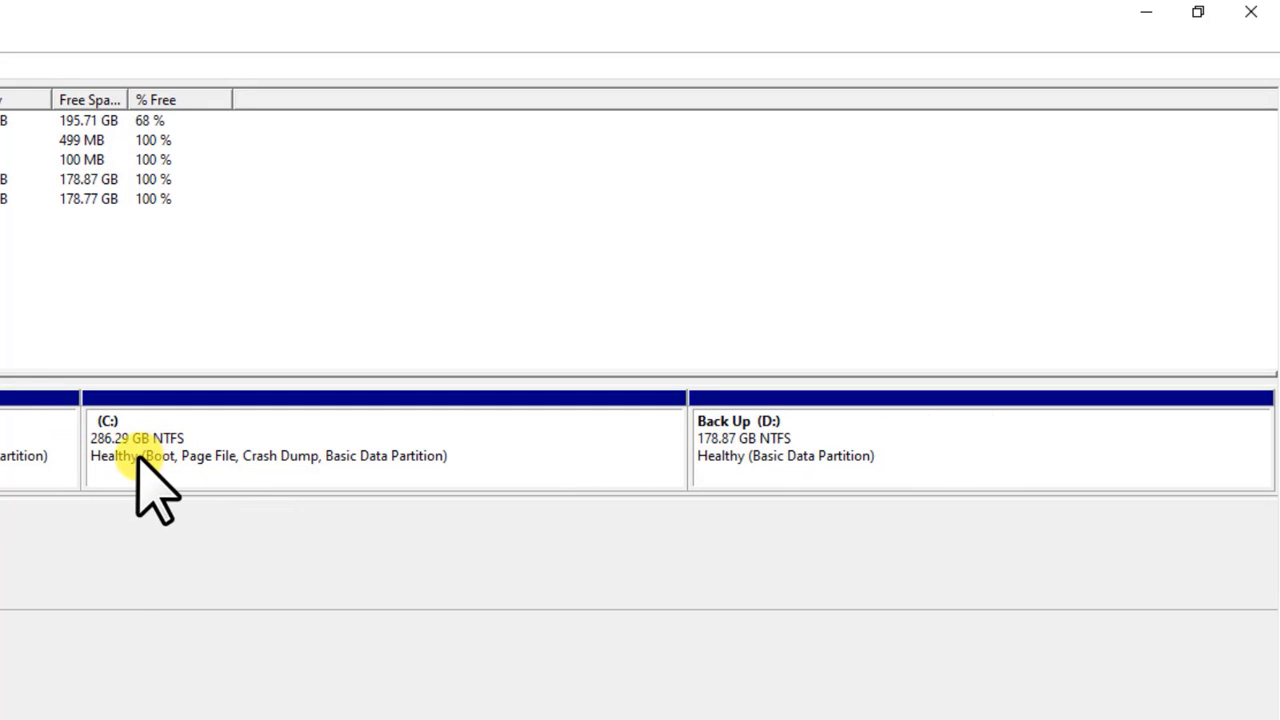
Check the C: and D: drive sizes in This PC, view the contents of Back Up (D:), and return to This PC.
{"action": "left_click", "coordinate": [450, 704]}
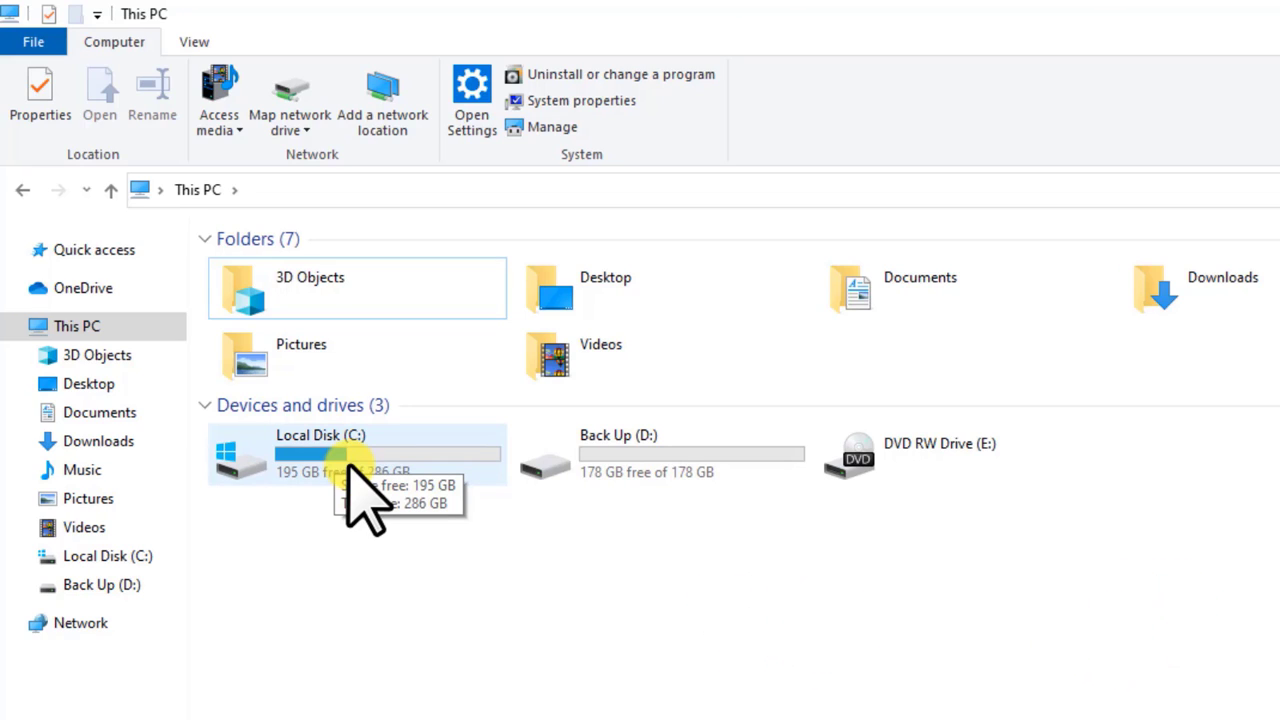
{"action": "double_click", "coordinate": [750, 470]}
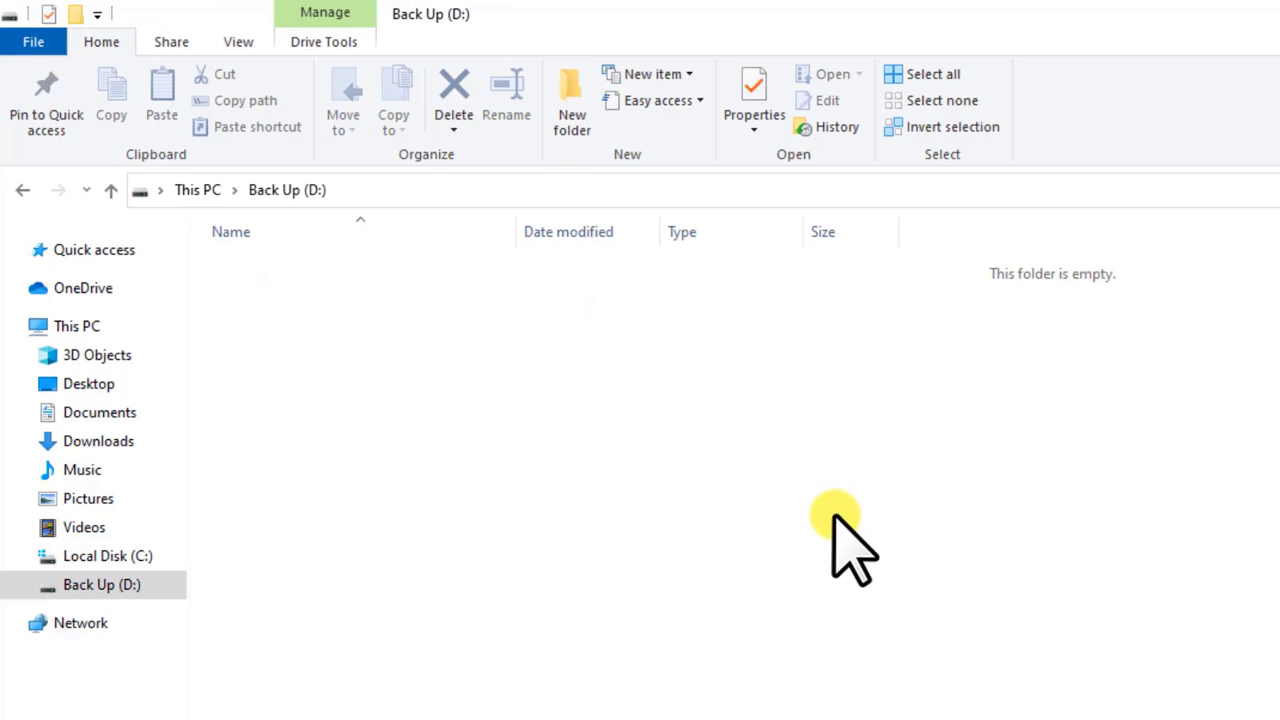
{"action": "left_click", "coordinate": [22, 190]}
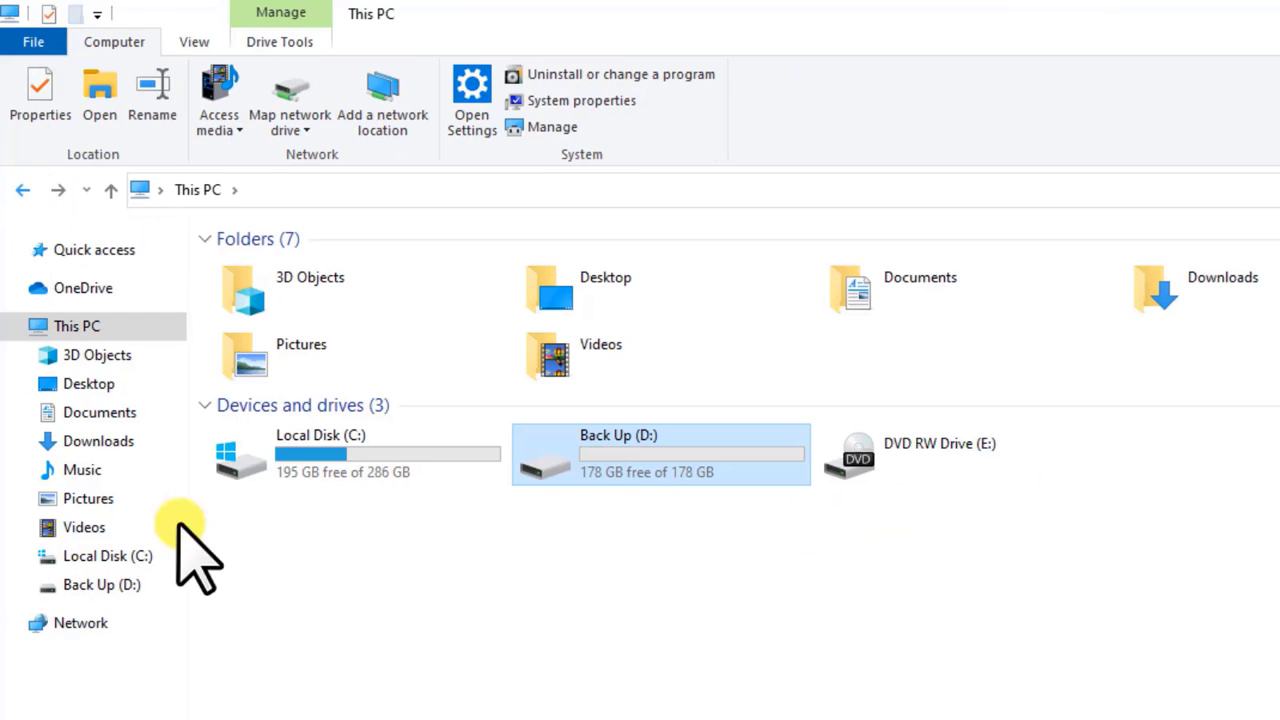
{"action": "left_click", "coordinate": [420, 470]}
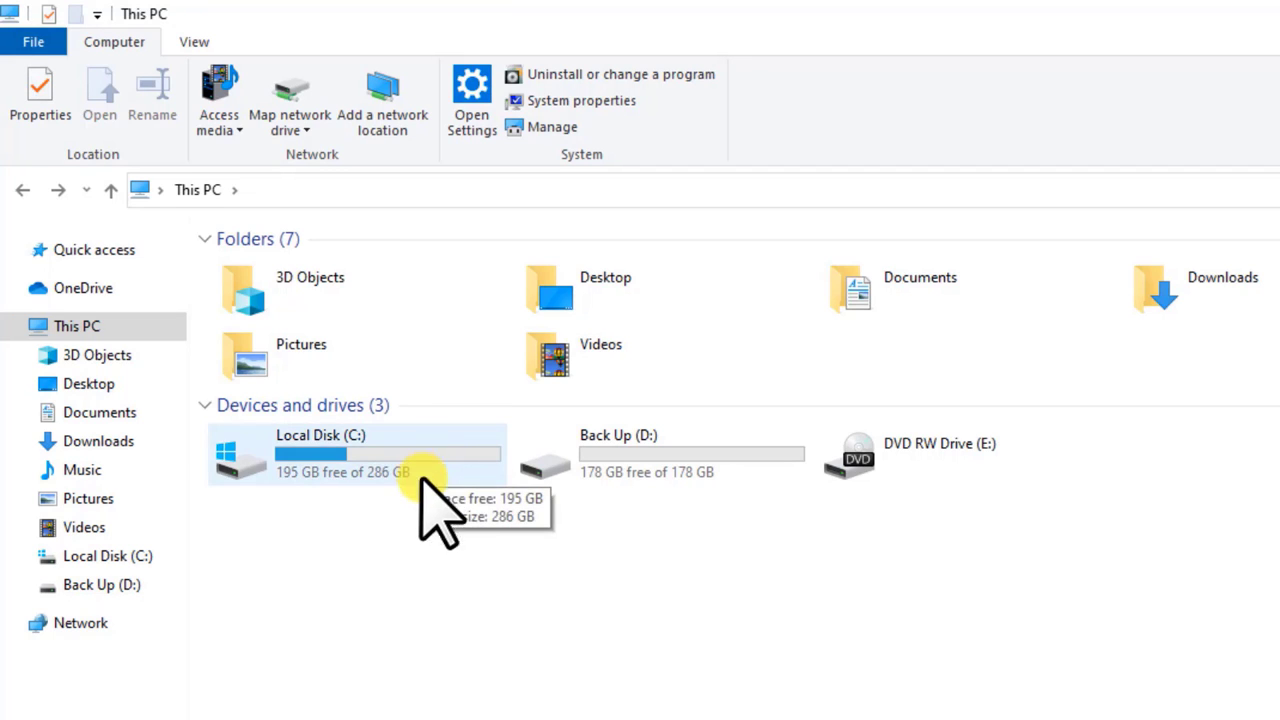